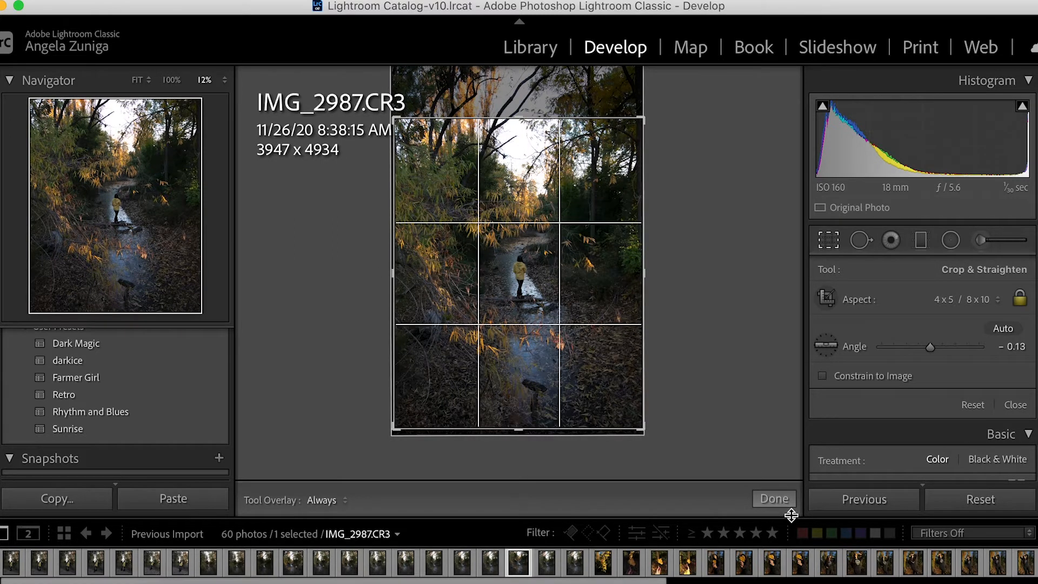
# Apply the 4 x 5 / 8 x 10 crop to the creek photo.
pyautogui.click(774, 500)
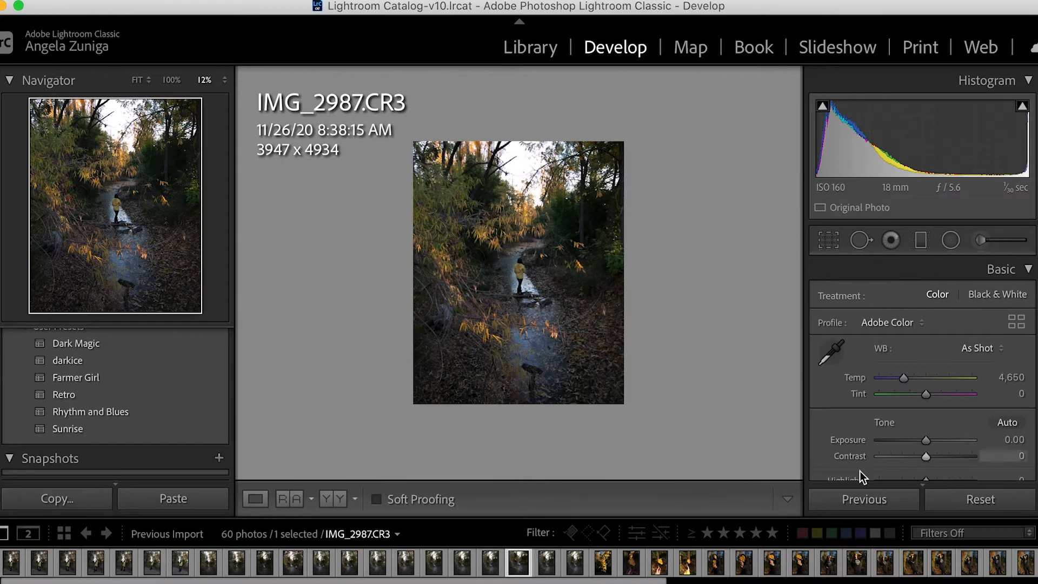
pyautogui.scroll(-10, 880, 460)
pyautogui.scroll(-2, 880, 460)
pyautogui.scroll(4, 880, 459)
pyautogui.click(958, 275)
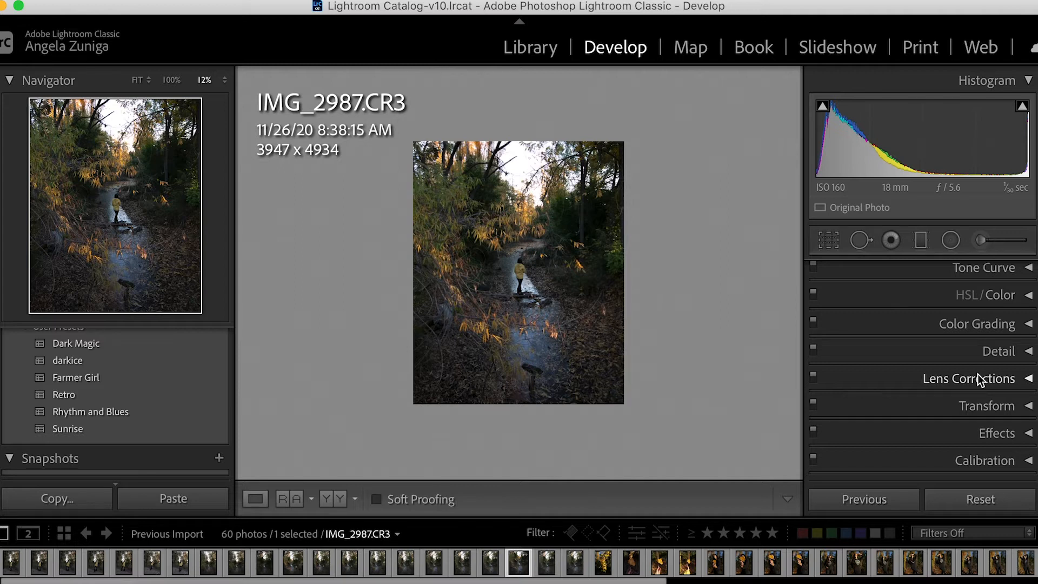
# In Calibration, set the Blue Primary hue to -33, and the Green Primary hue to -35 with saturation +10.
pyautogui.click(997, 462)
pyautogui.scroll(-5, 976, 375)
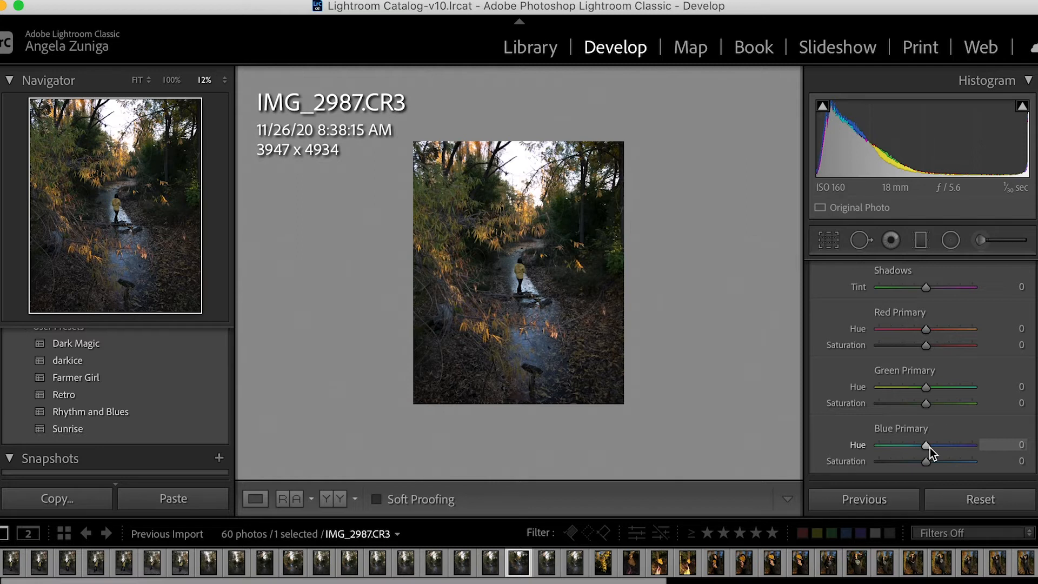
pyautogui.moveTo(930, 448); pyautogui.dragTo(914, 447)
pyautogui.moveTo(914, 448); pyautogui.dragTo(915, 448)
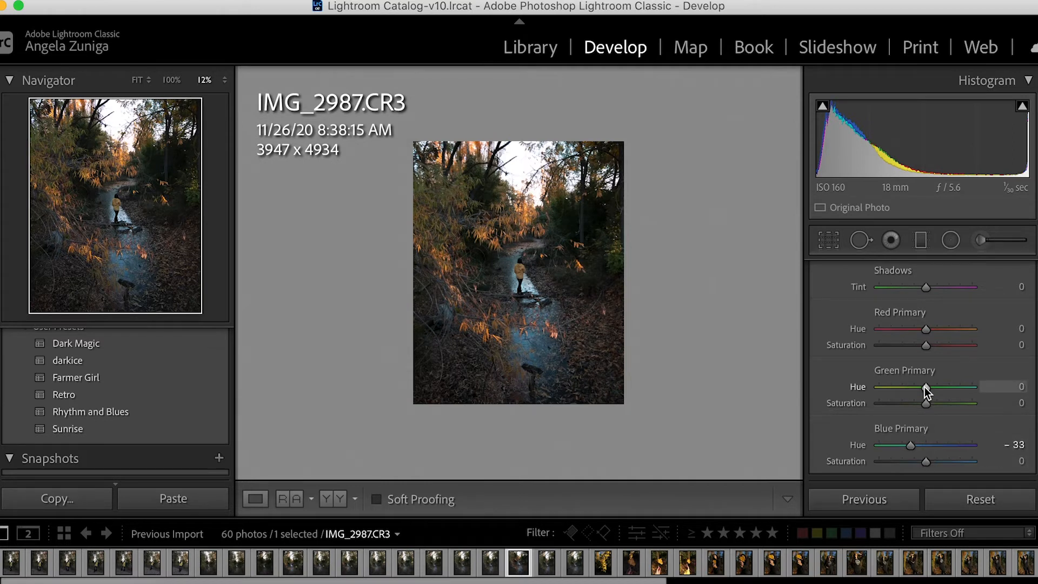
pyautogui.moveTo(925, 387); pyautogui.dragTo(908, 386)
pyautogui.moveTo(929, 404); pyautogui.dragTo(932, 405)
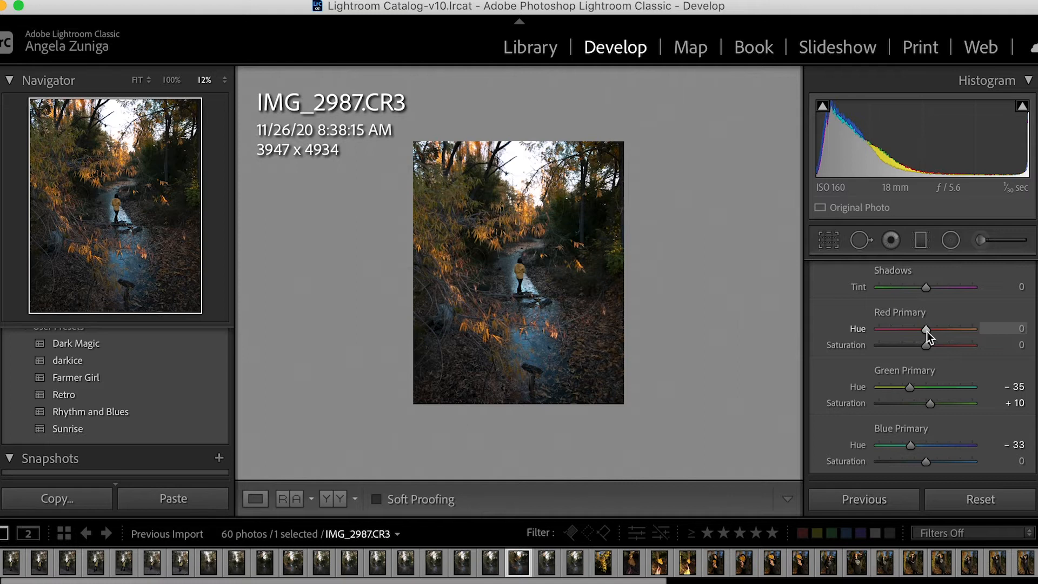
# Set the Red Primary hue to +14 and saturation to +3, and the Blue Primary saturation to +7.
pyautogui.moveTo(927, 332); pyautogui.dragTo(933, 331)
pyautogui.moveTo(929, 350); pyautogui.dragTo(930, 350)
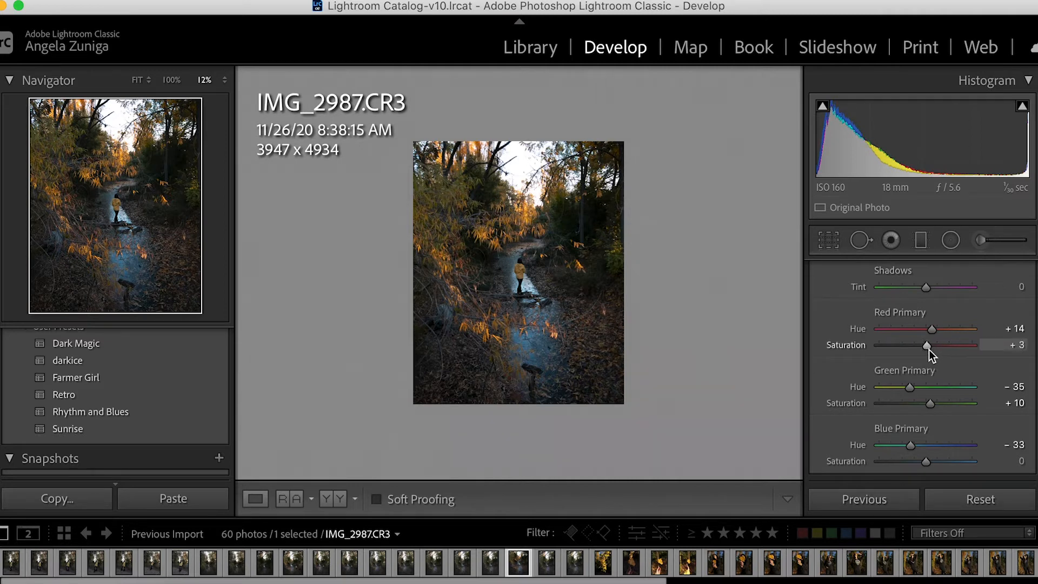
pyautogui.moveTo(923, 463); pyautogui.dragTo(927, 462)
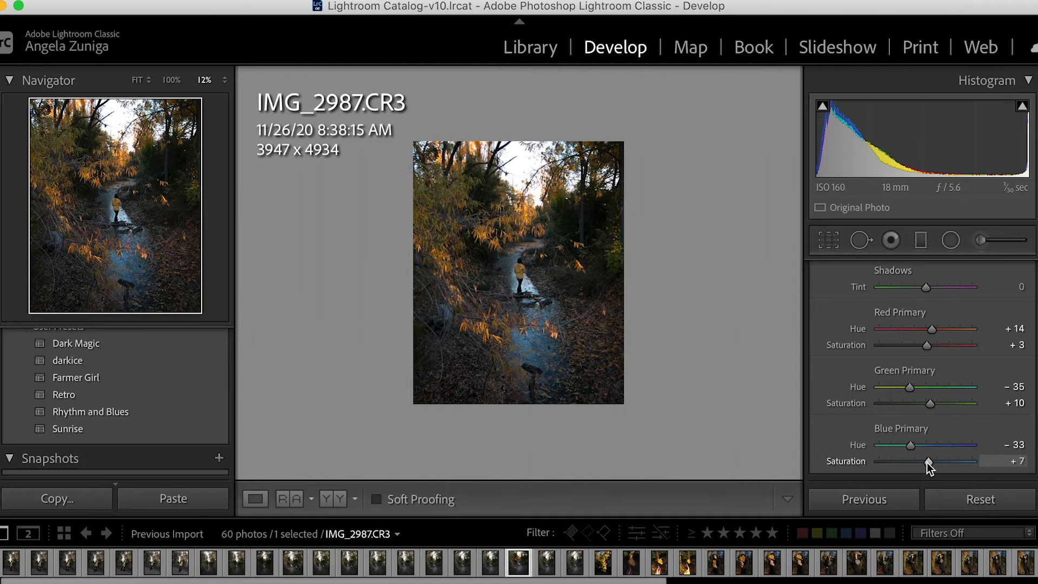
# Examine the colour changes around the figure and stream up close, and compare the calibrated photo with its before version.
pyautogui.click(696, 364)
pyautogui.scroll(5, 695, 364)
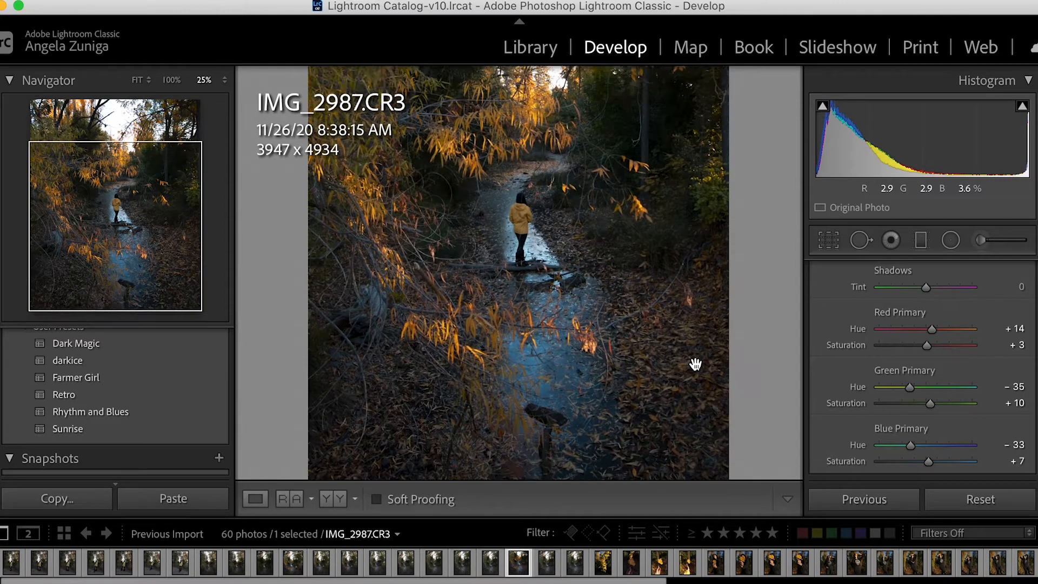
pyautogui.scroll(-3, 696, 364)
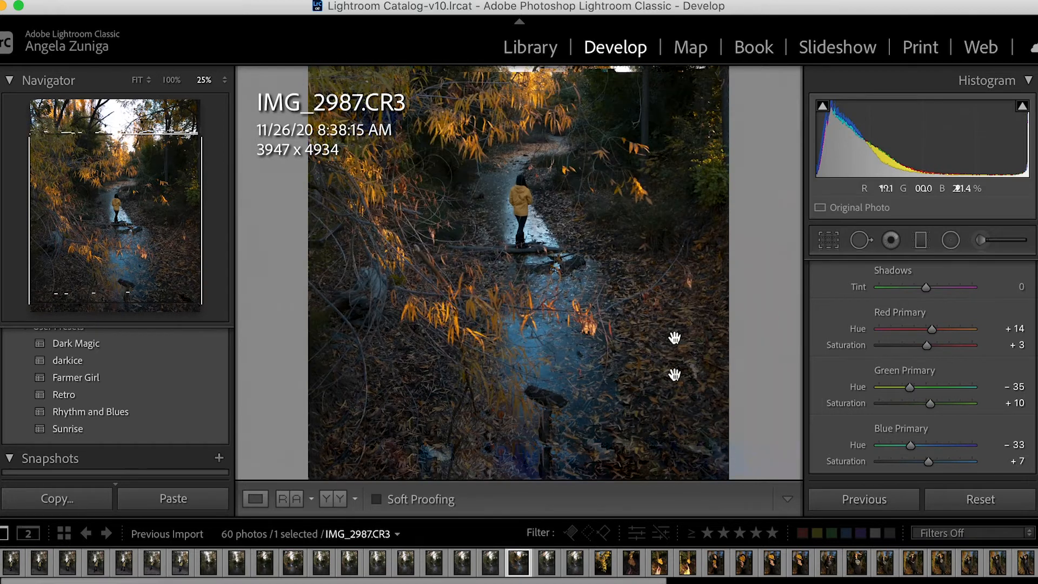
pyautogui.click(675, 373)
pyautogui.click(675, 374)
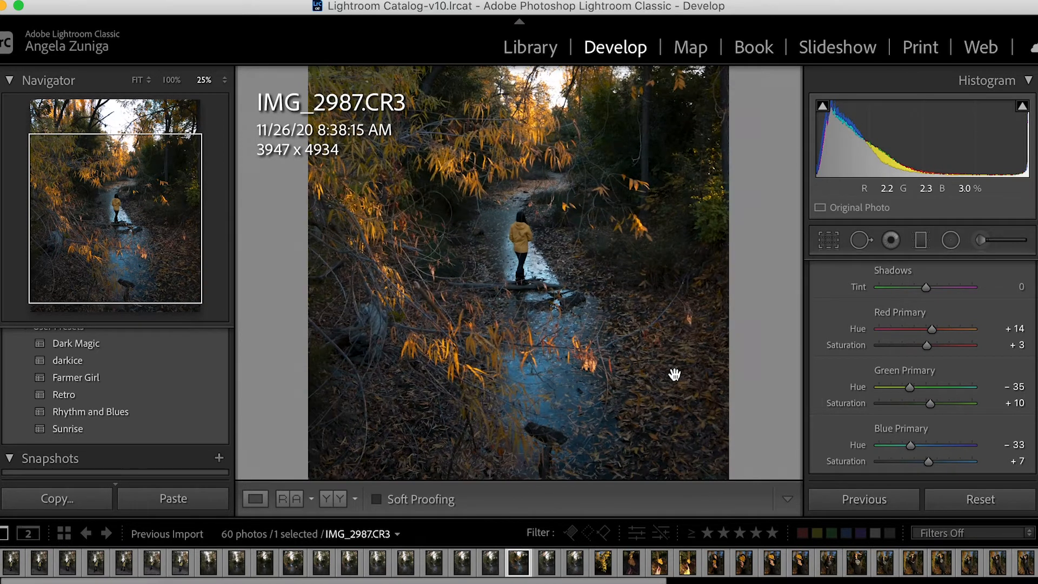
pyautogui.click(675, 375)
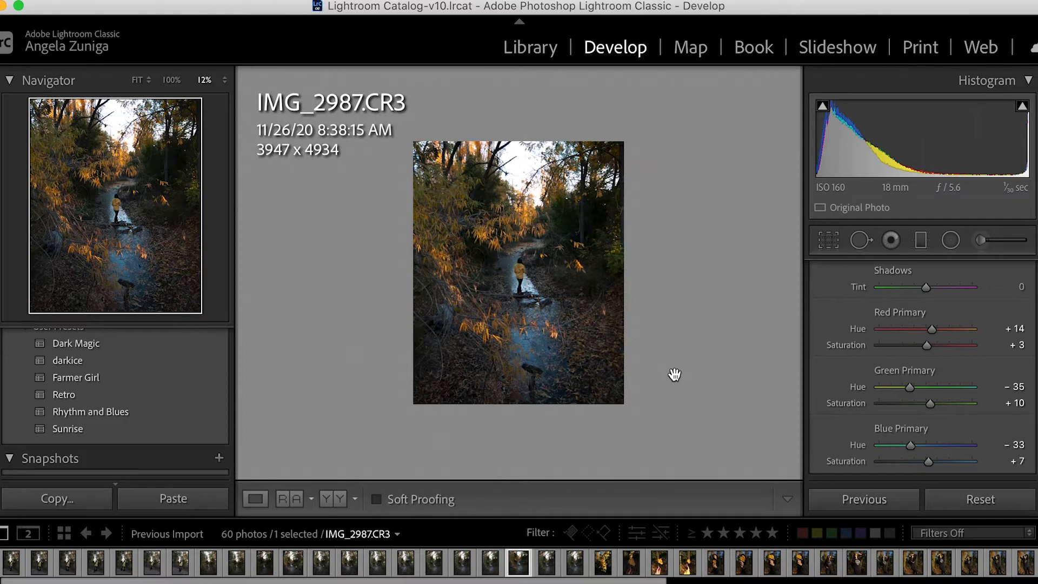
pyautogui.press('\\')
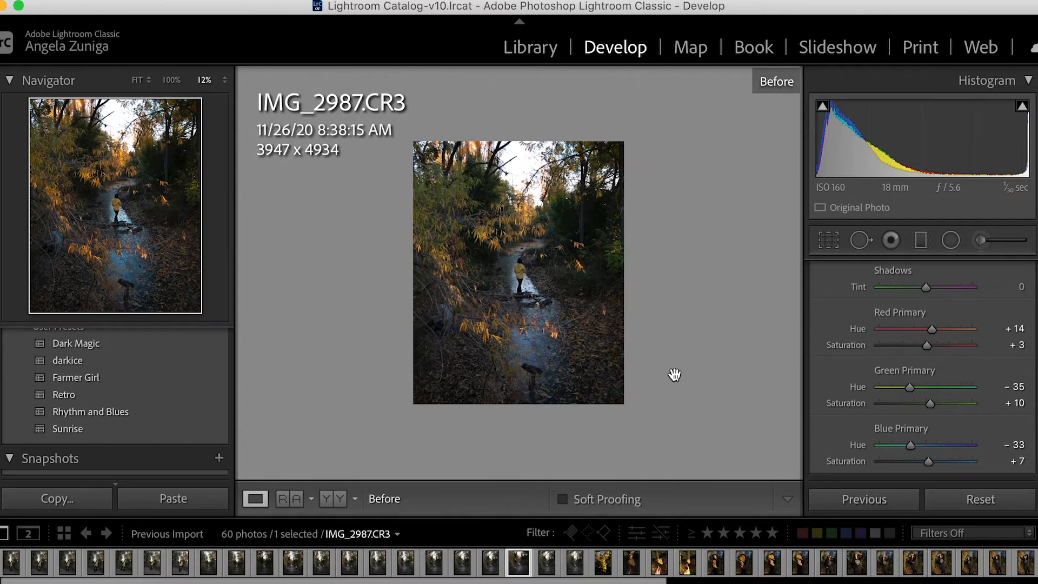
pyautogui.press('\\')
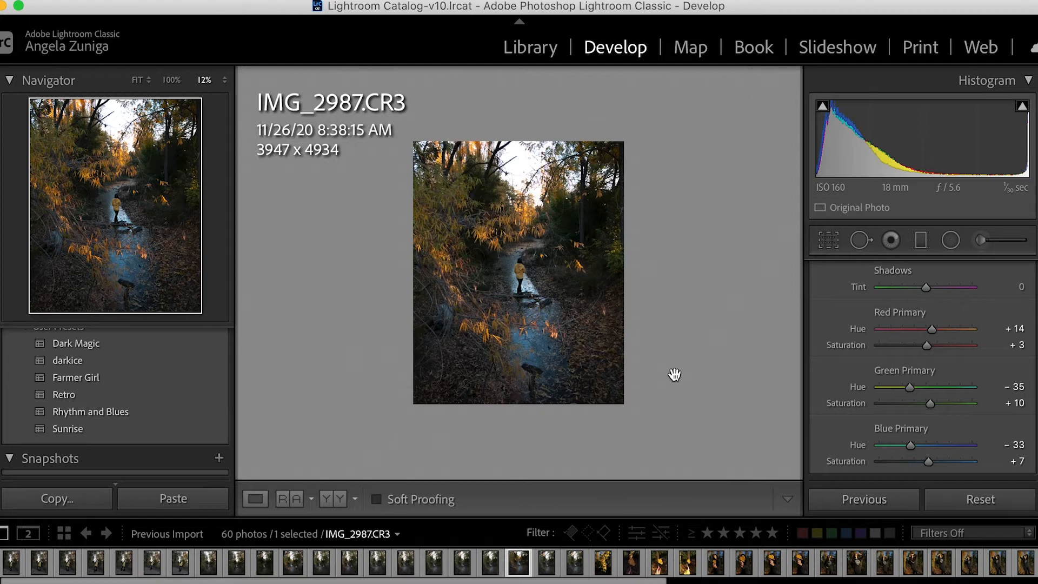
pyautogui.press('\\')
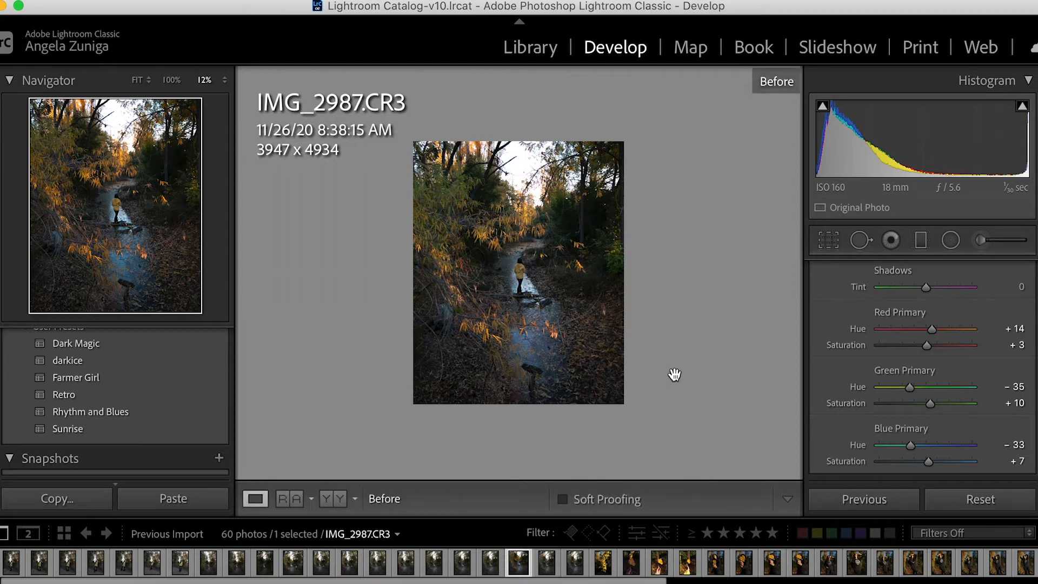
pyautogui.press('\\')
pyautogui.press('\\')
pyautogui.press('\\')
pyautogui.press('\\')
pyautogui.press('\\')
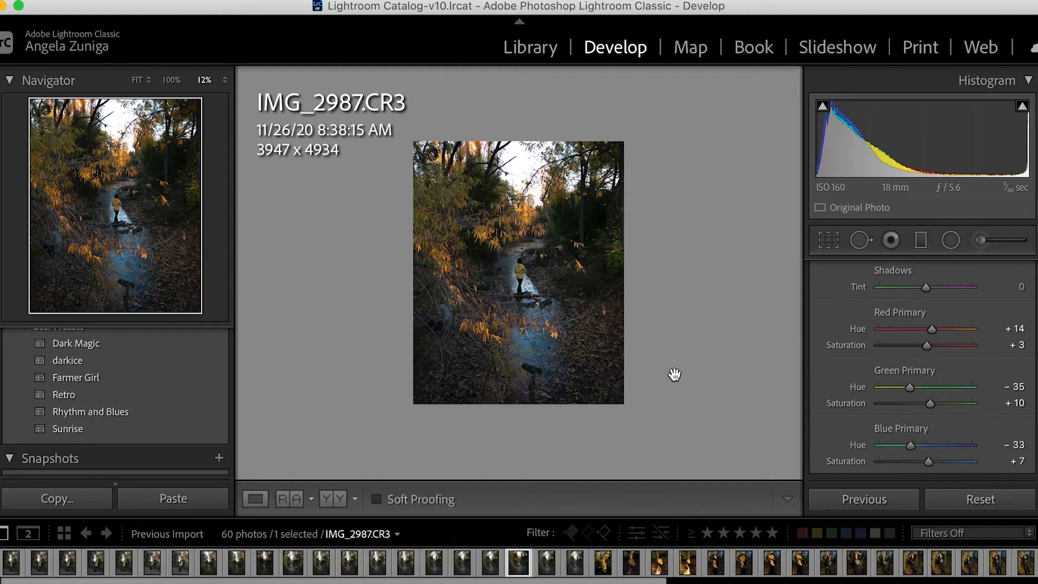
pyautogui.press('\\')
pyautogui.press('\\')
# In the manual Lens Corrections, set the vignetting amount to +49 and its midpoint to 38.
pyautogui.scroll(3, 1013, 313)
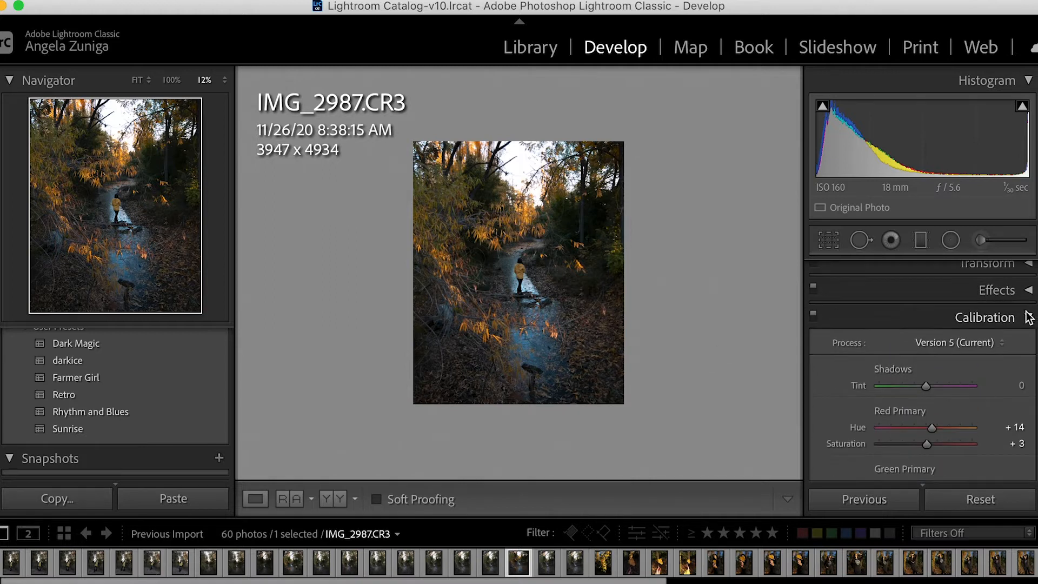
pyautogui.click(1026, 320)
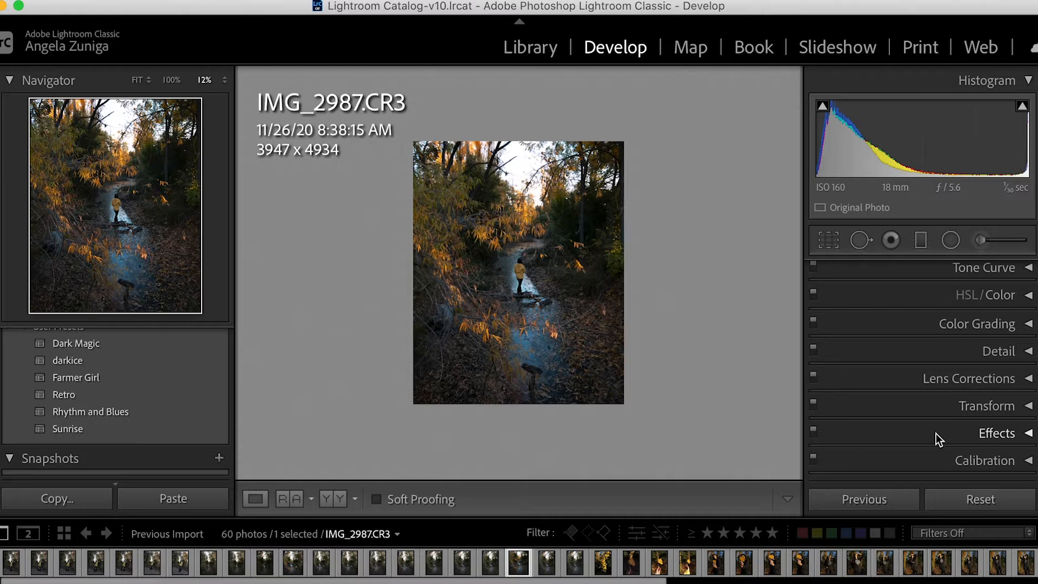
pyautogui.click(1007, 384)
pyautogui.scroll(-4, 948, 414)
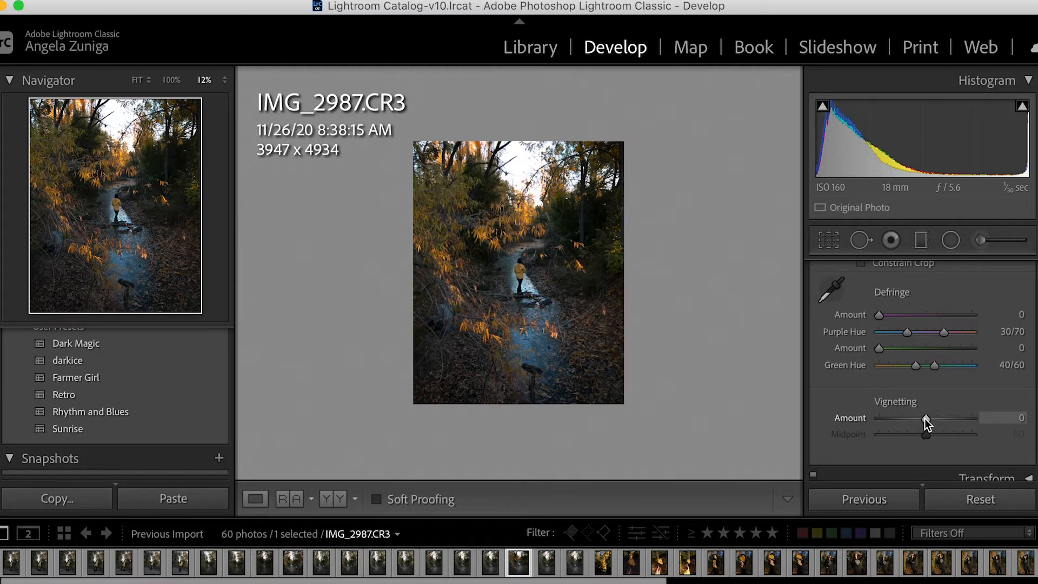
pyautogui.moveTo(926, 420); pyautogui.dragTo(913, 436)
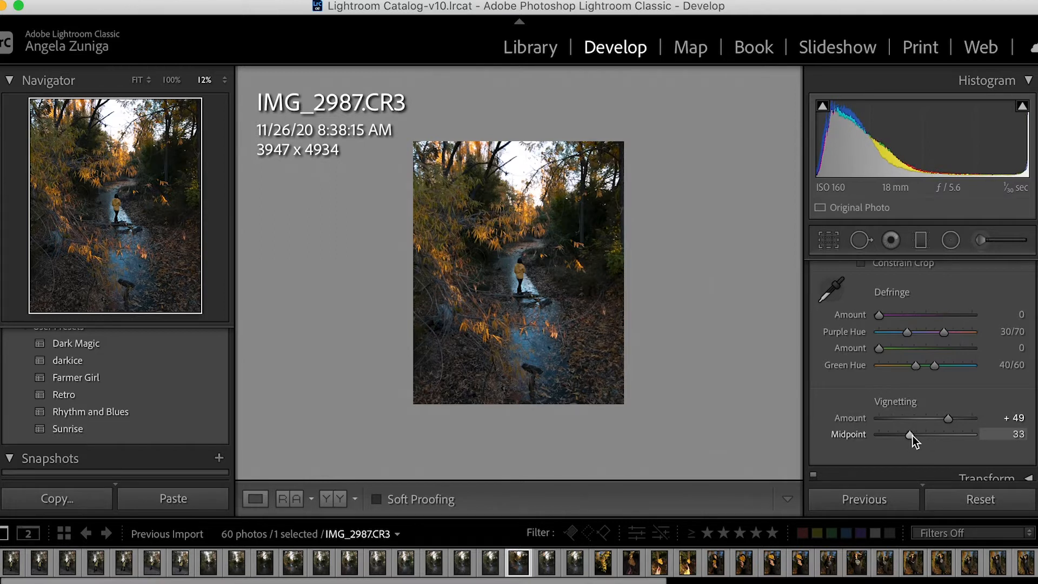
pyautogui.moveTo(912, 436); pyautogui.dragTo(917, 432)
# Compare the photo with vignetting correction against its before version, then collapse the Lens Corrections settings.
pyautogui.press('\\')
pyautogui.press('\\')
pyautogui.press('\\')
pyautogui.press('\\')
pyautogui.press('\\')
pyautogui.press('\\')
pyautogui.press('\\')
pyautogui.press('\\')
pyautogui.press('\\')
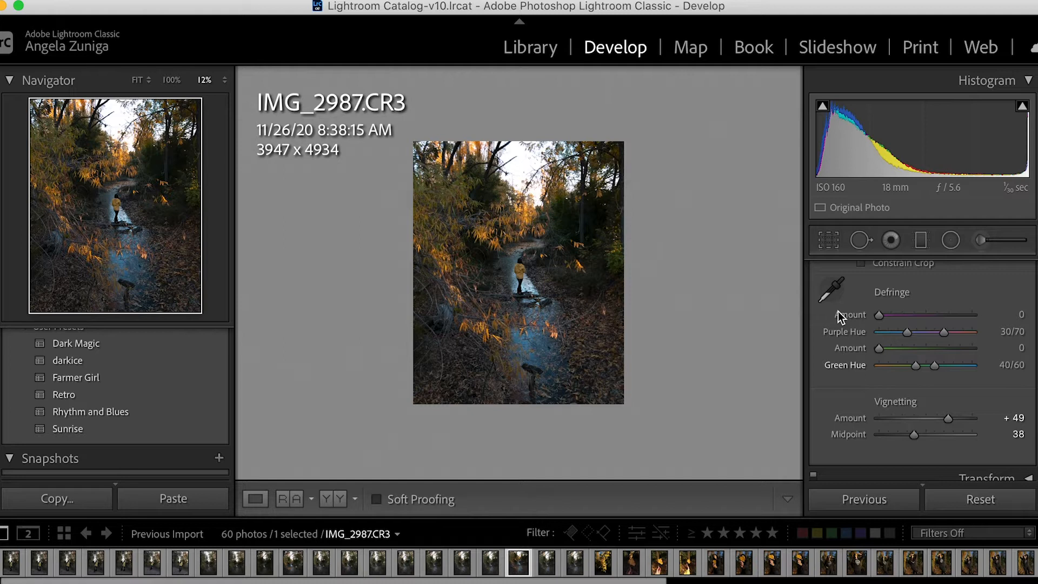
pyautogui.press('\\')
pyautogui.scroll(2, 979, 315)
pyautogui.scroll(2, 979, 319)
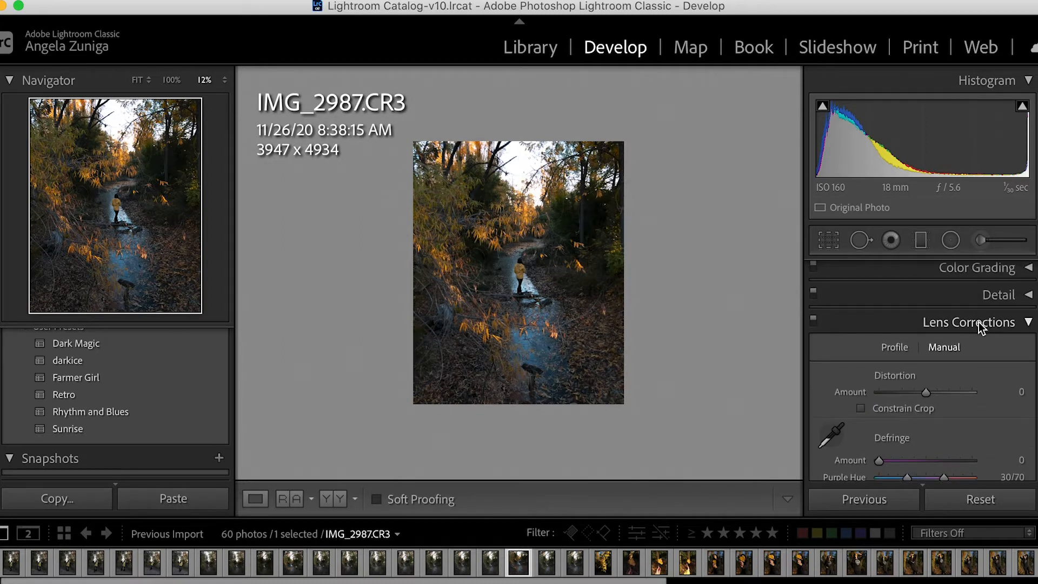
pyautogui.click(990, 326)
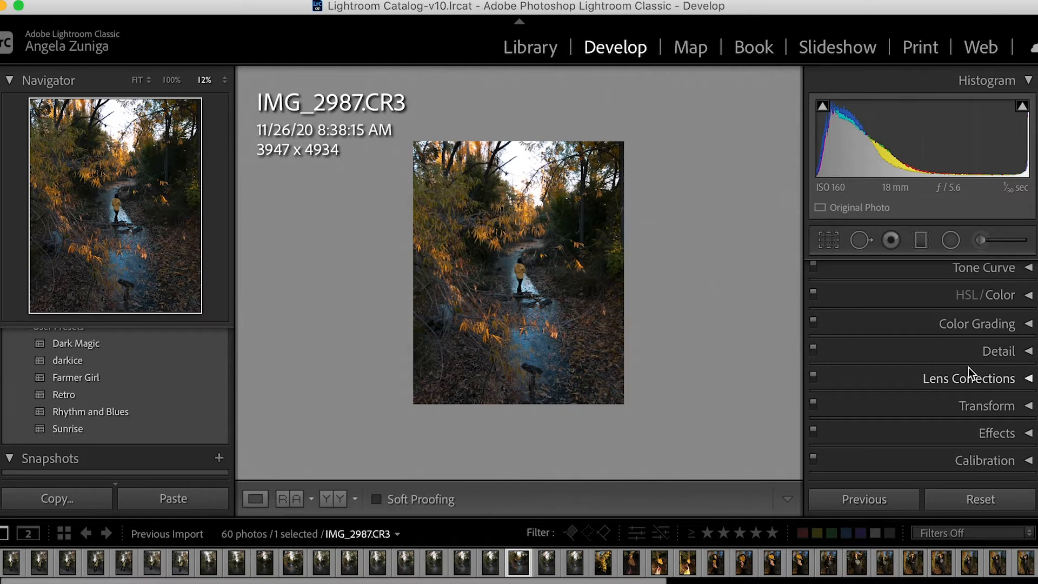
pyautogui.click(1019, 354)
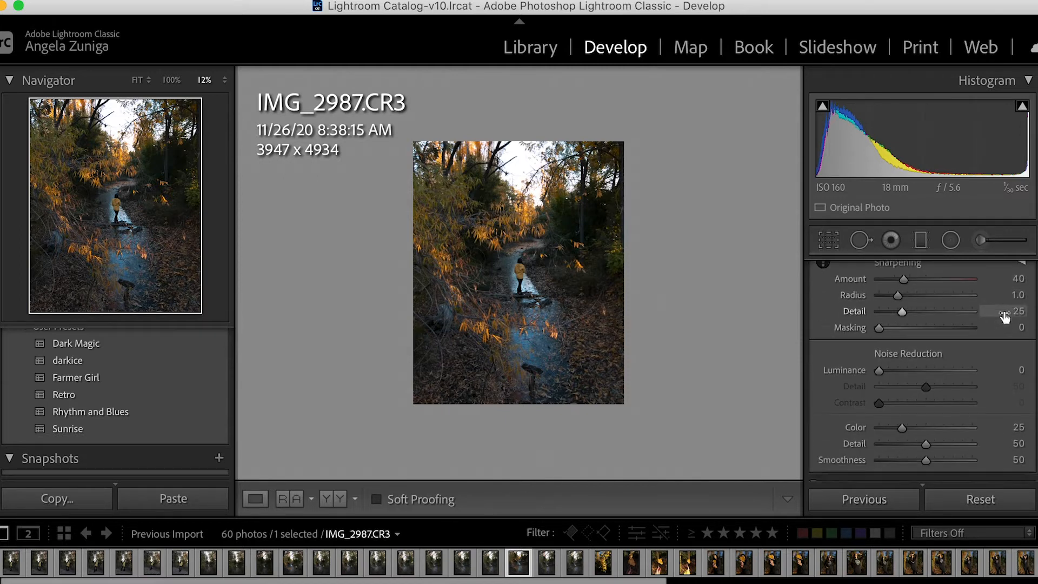
pyautogui.scroll(-2, 1006, 319)
pyautogui.scroll(3, 1006, 319)
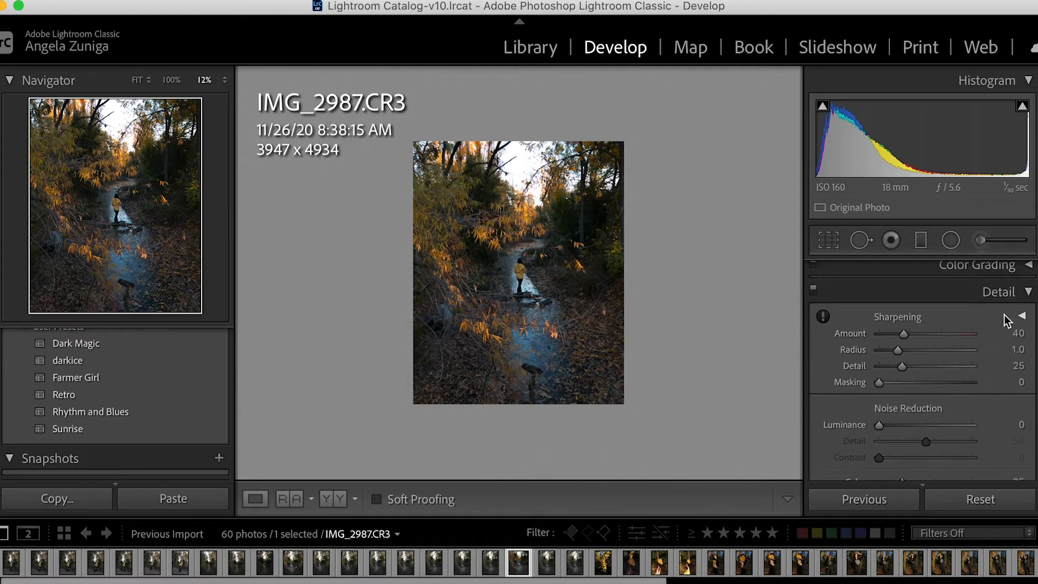
pyautogui.click(1023, 296)
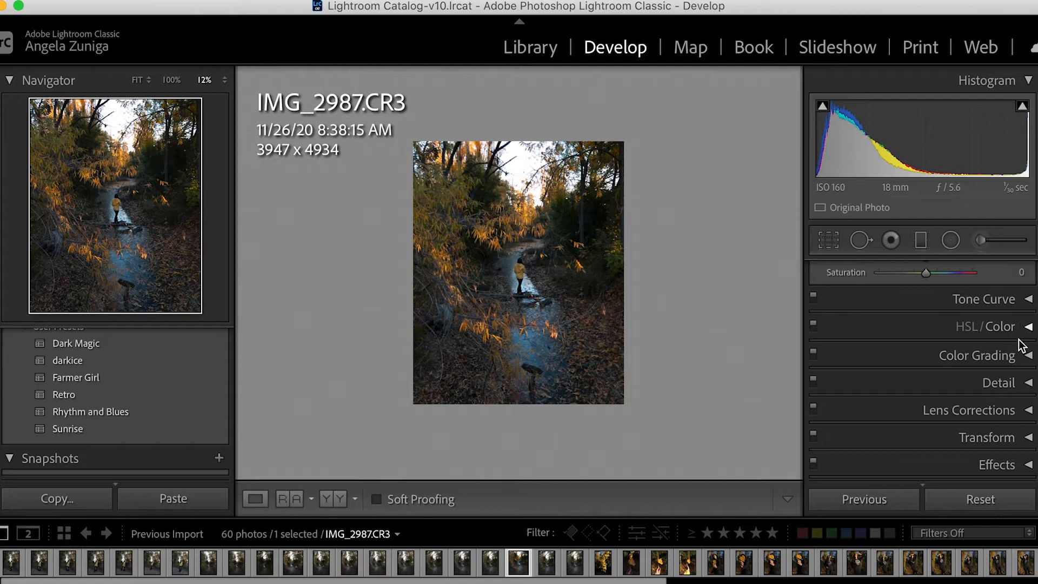
# In Color Grading, tint the shadows a faint red with hue 6 and saturation 3, and set their luminance to -9.
pyautogui.click(1024, 356)
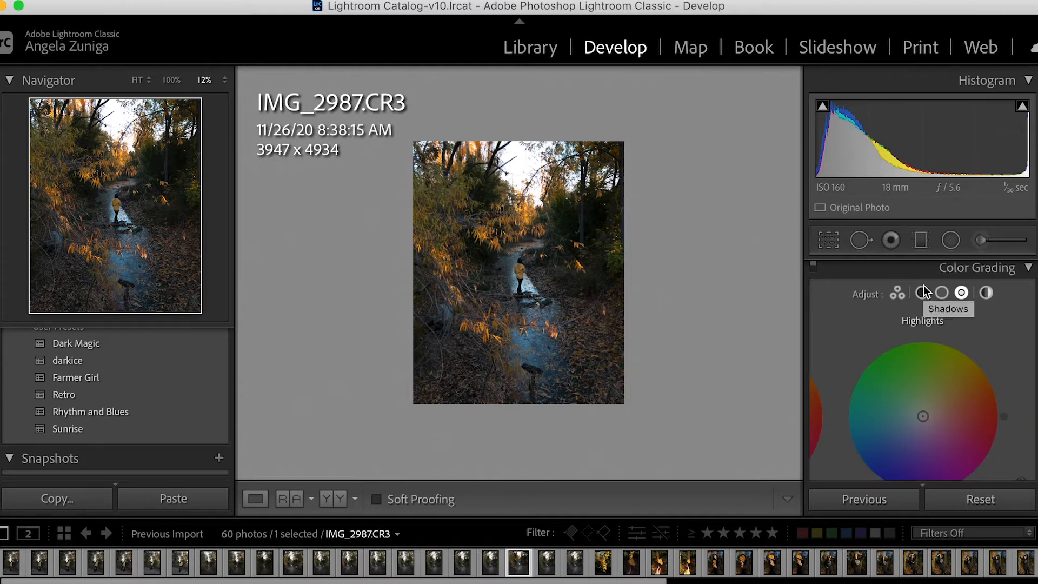
pyautogui.click(924, 292)
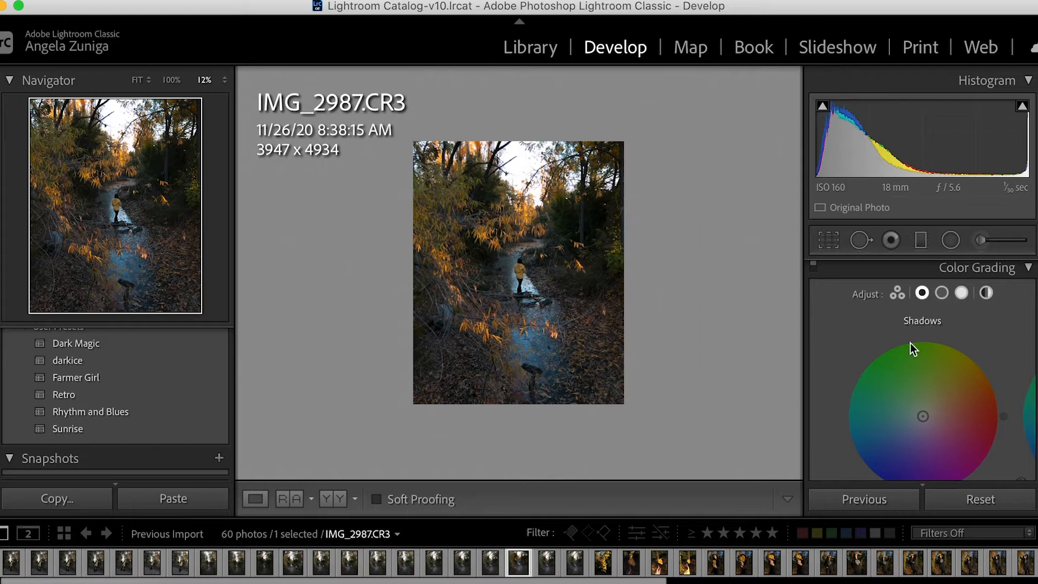
pyautogui.moveTo(919, 420)
pyautogui.mouseDown()
pyautogui.moveTo(900, 427)
pyautogui.moveTo(926, 414)
pyautogui.mouseUp()
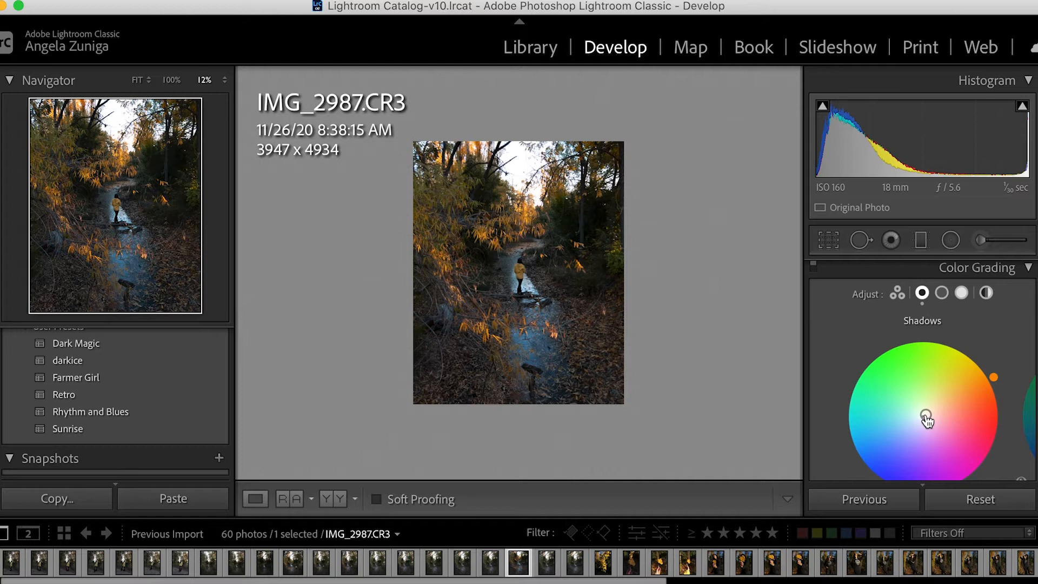
pyautogui.moveTo(926, 420); pyautogui.dragTo(923, 416)
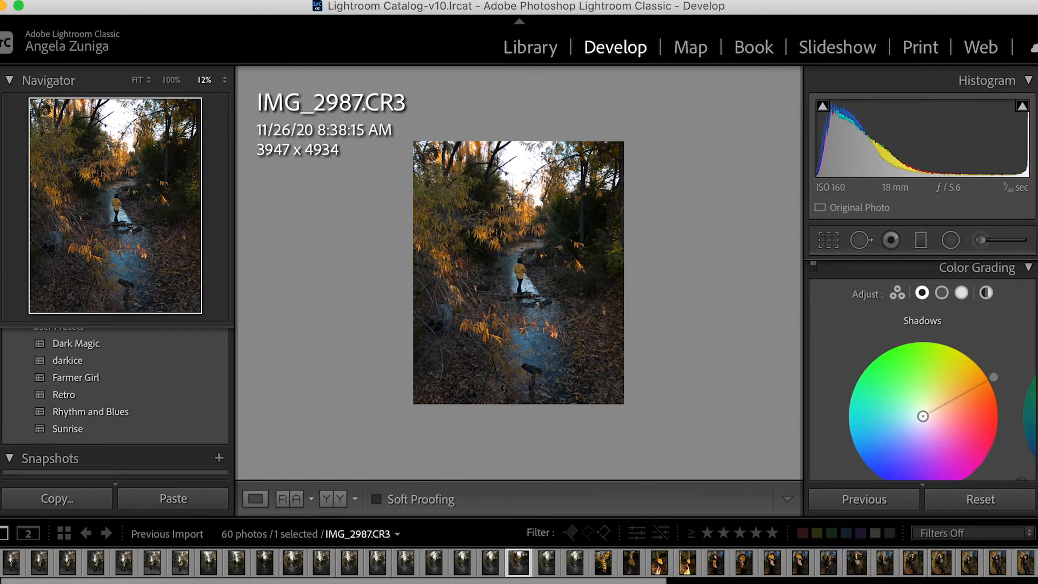
pyautogui.scroll(-1, 976, 420)
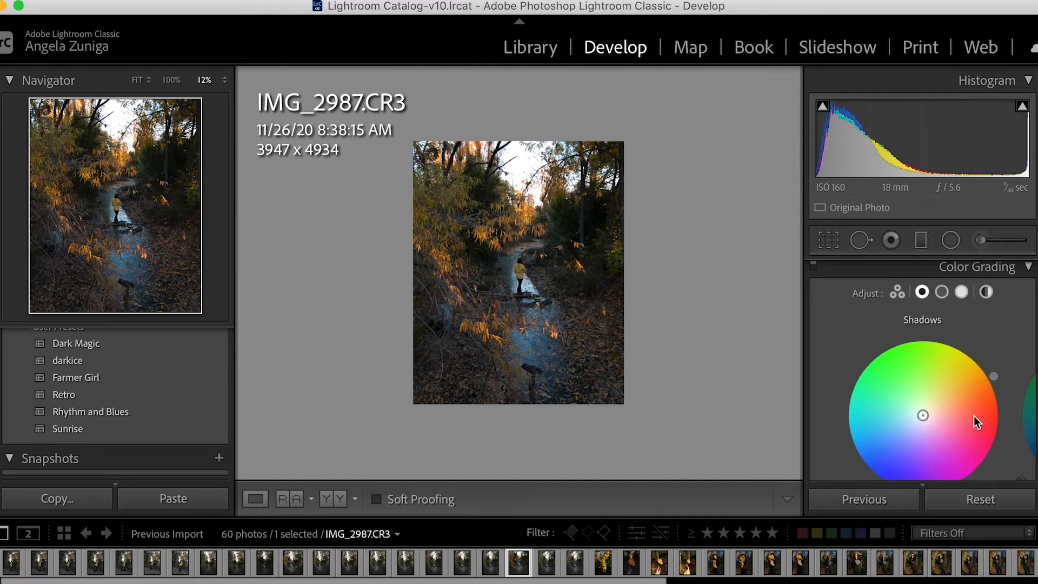
pyautogui.moveTo(929, 416); pyautogui.dragTo(926, 415)
pyautogui.scroll(-5, 973, 375)
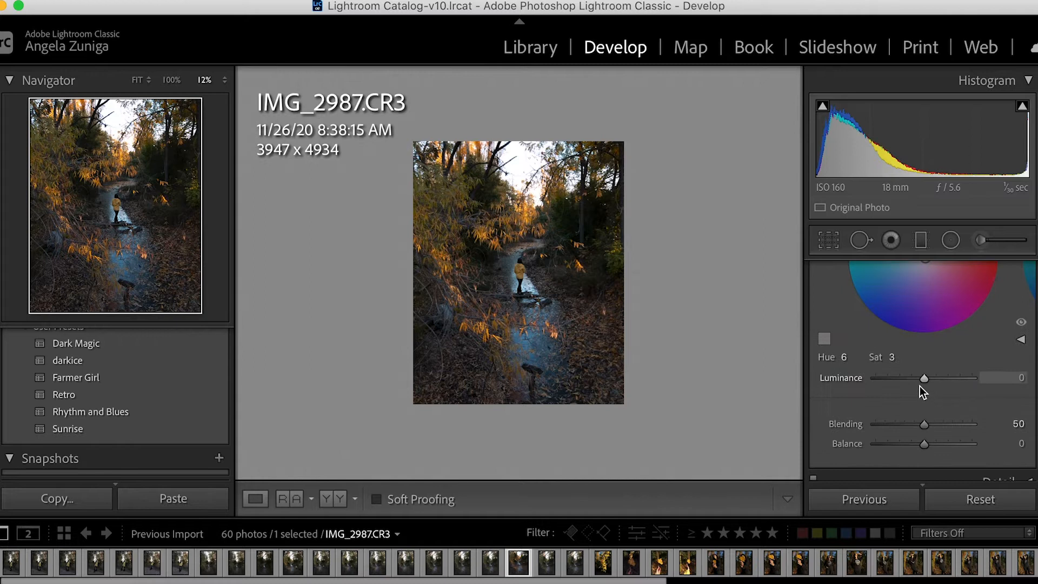
pyautogui.moveTo(921, 378)
pyautogui.mouseDown()
pyautogui.moveTo(943, 381)
pyautogui.moveTo(908, 384)
pyautogui.moveTo(921, 382)
pyautogui.mouseUp()
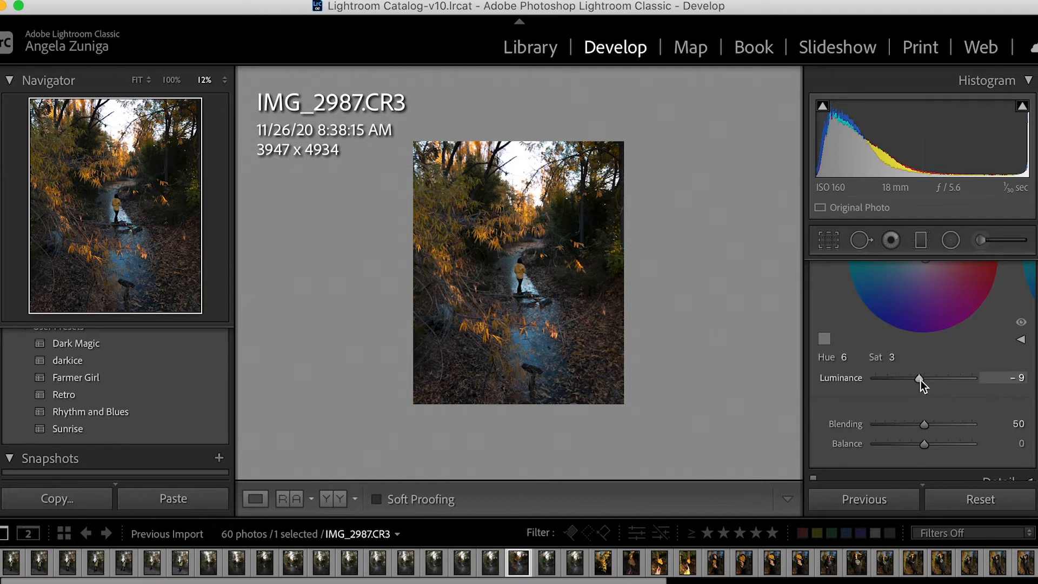
# Shift the midtones in Color Grading moderately toward blue to cool the stream.
pyautogui.scroll(4, 920, 381)
pyautogui.scroll(3, 927, 368)
pyautogui.click(941, 309)
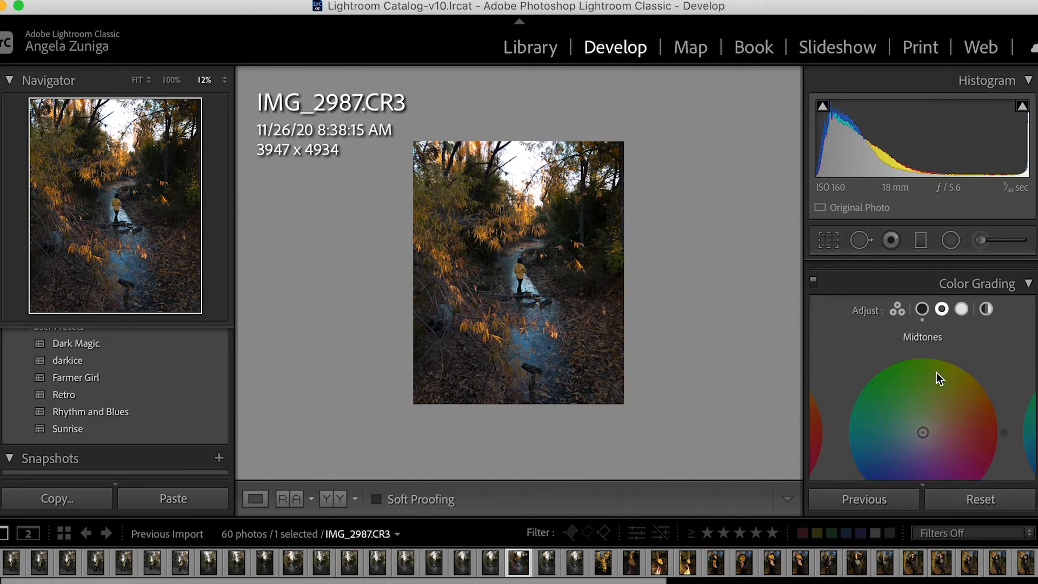
pyautogui.moveTo(925, 427)
pyautogui.mouseDown()
pyautogui.moveTo(929, 420)
pyautogui.moveTo(914, 434)
pyautogui.mouseUp()
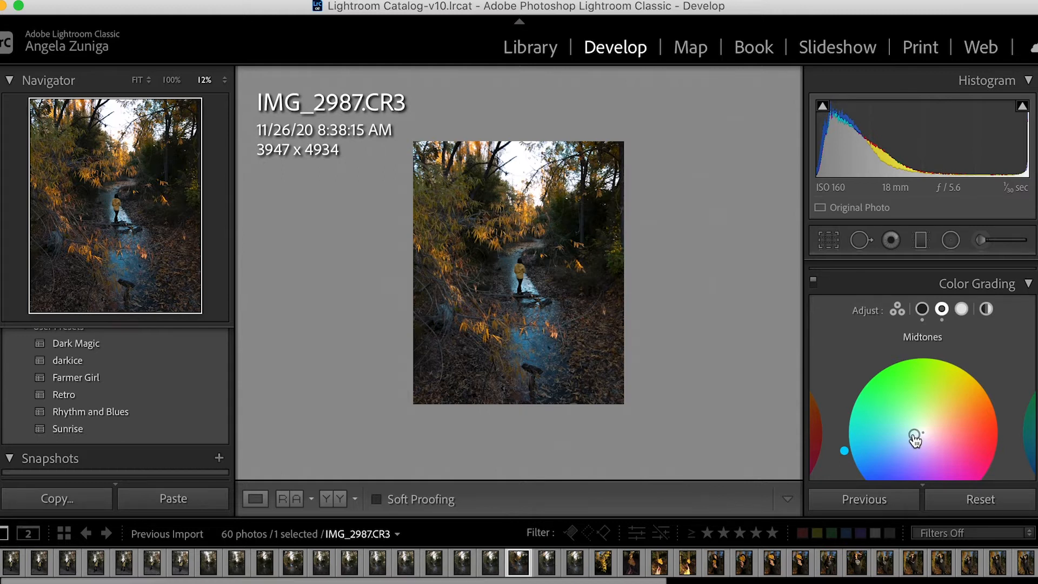
pyautogui.moveTo(915, 438)
pyautogui.mouseDown()
pyautogui.moveTo(906, 433)
pyautogui.moveTo(927, 384)
pyautogui.moveTo(953, 433)
pyautogui.moveTo(938, 451)
pyautogui.moveTo(916, 451)
pyautogui.moveTo(905, 447)
pyautogui.moveTo(907, 424)
pyautogui.moveTo(878, 431)
pyautogui.moveTo(882, 418)
pyautogui.moveTo(882, 445)
pyautogui.moveTo(908, 440)
pyautogui.mouseUp()
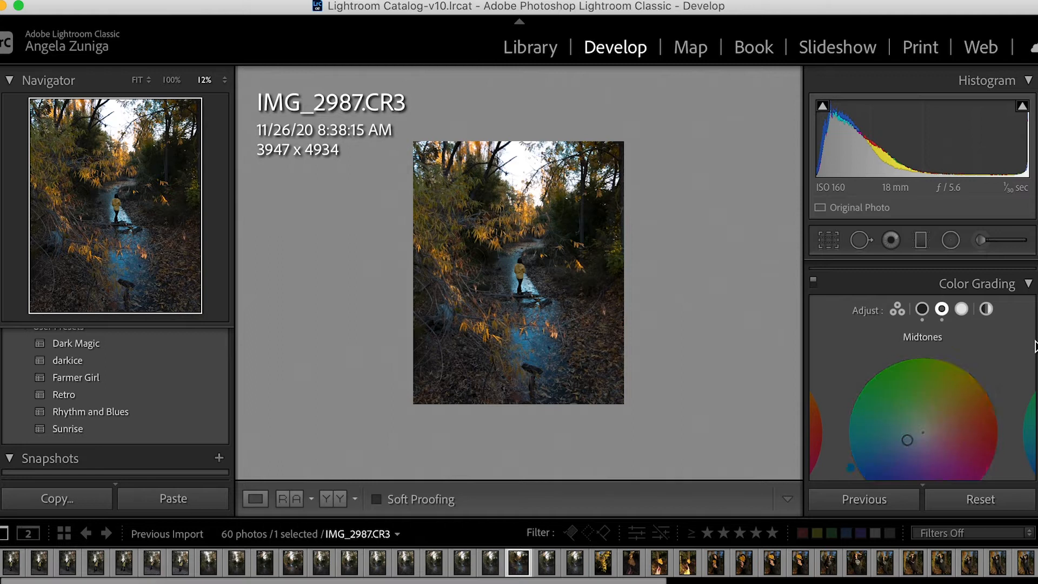
# Tint the highlights in Color Grading a faint yellow-green, then collapse the Color Grading settings.
pyautogui.click(962, 309)
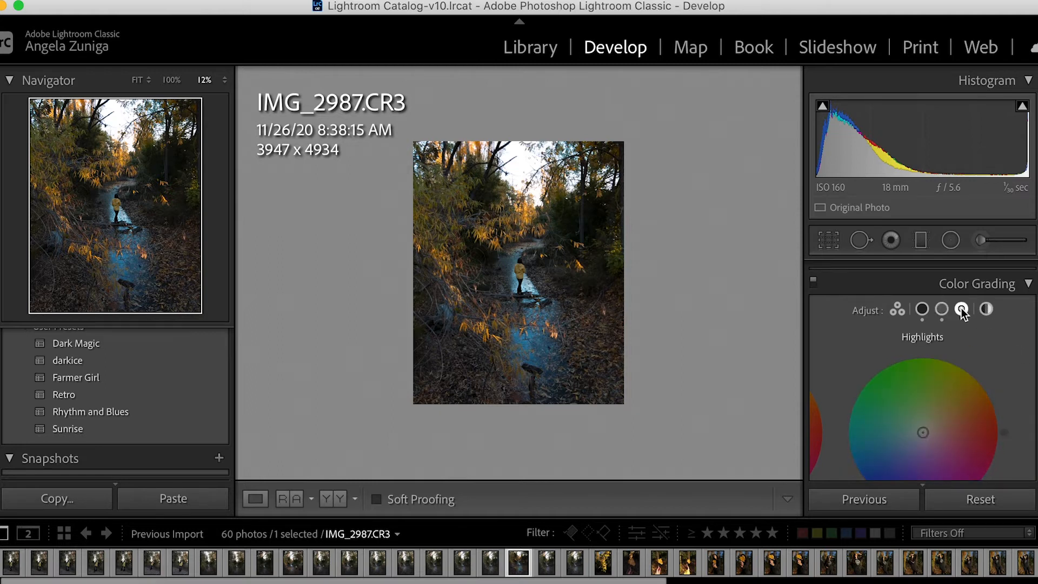
pyautogui.moveTo(923, 433); pyautogui.dragTo(926, 428)
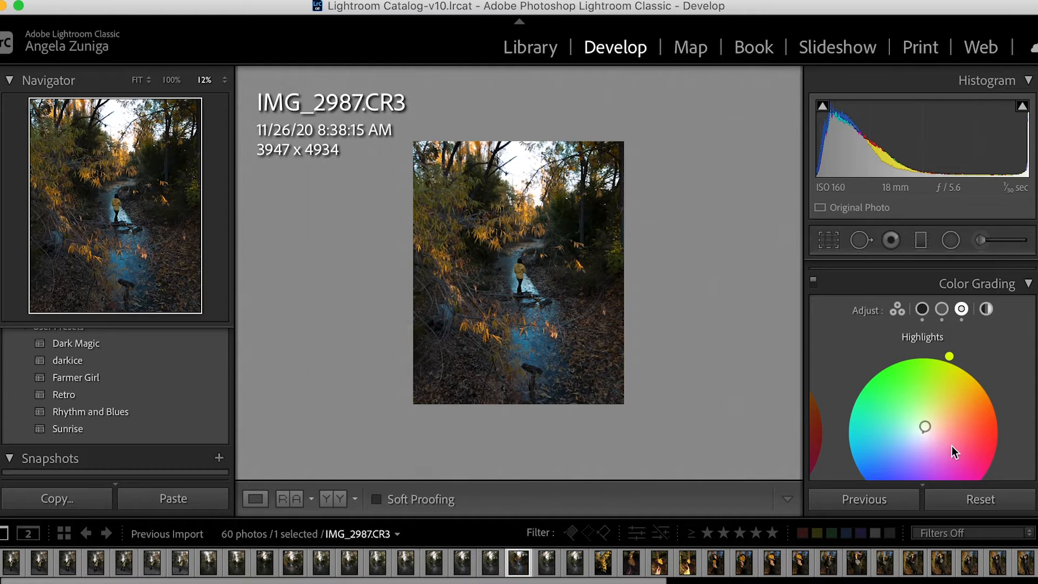
pyautogui.scroll(-2, 1010, 348)
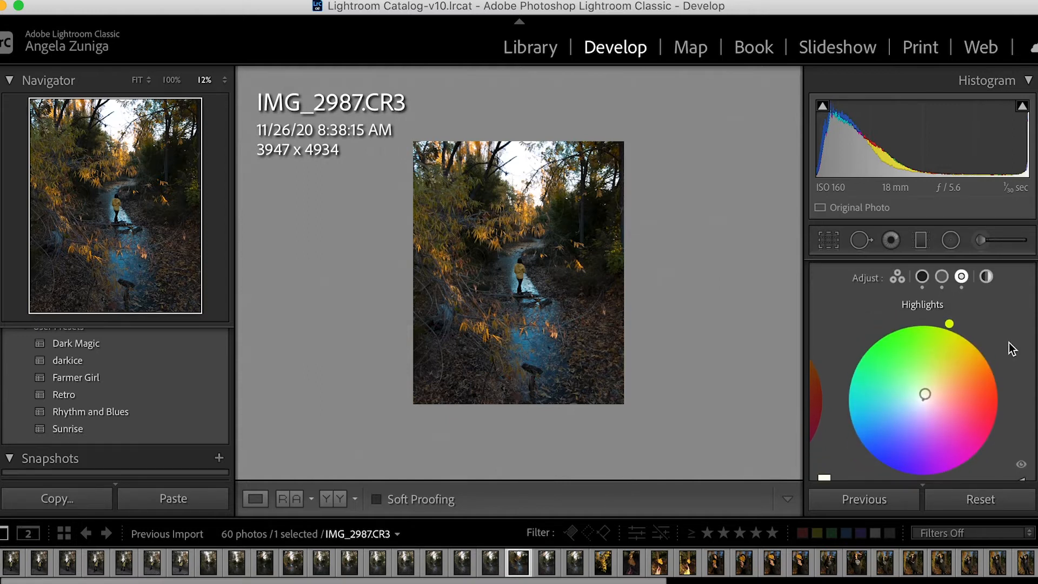
pyautogui.scroll(5, 1011, 349)
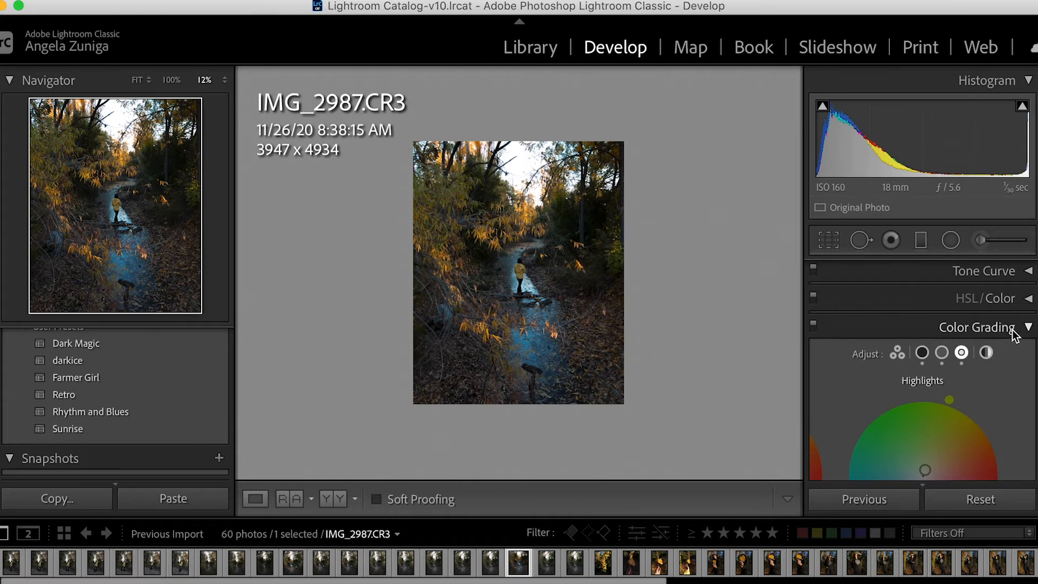
pyautogui.click(1014, 330)
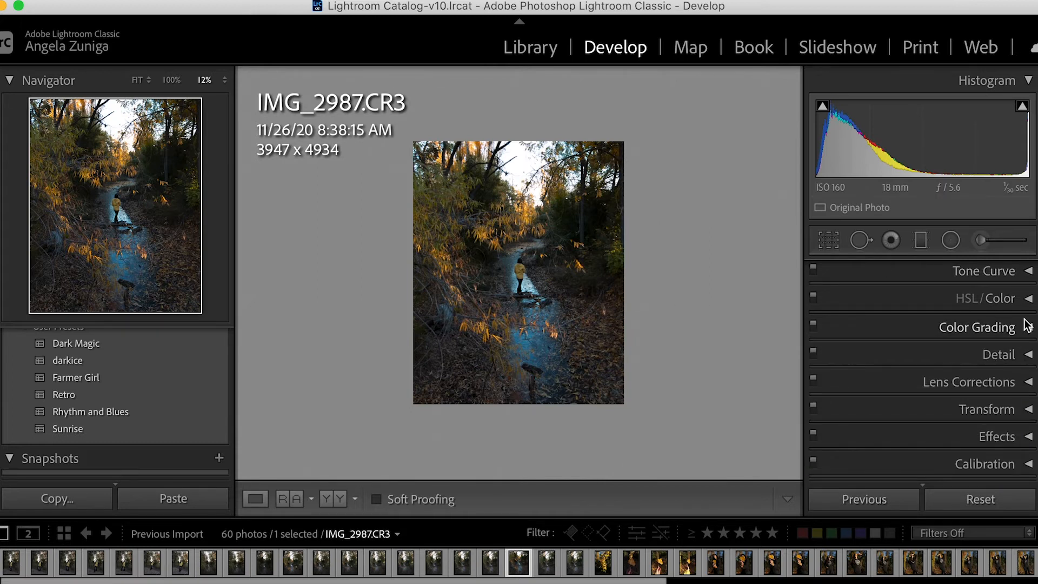
# In the Color view of HSL/Color, set yellow to hue +9, saturation +5 and luminance +17.
pyautogui.click(1027, 299)
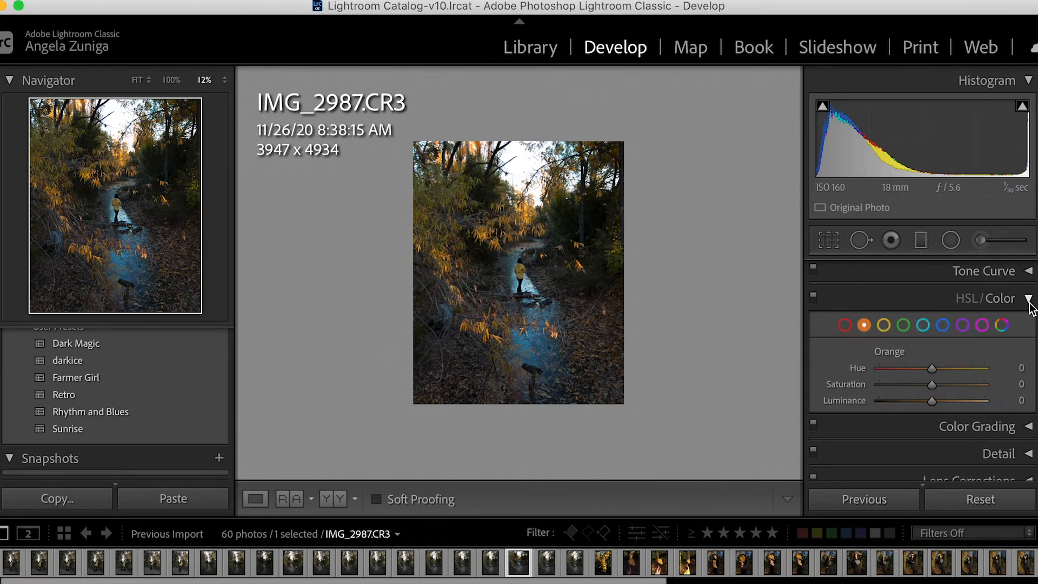
pyautogui.click(971, 302)
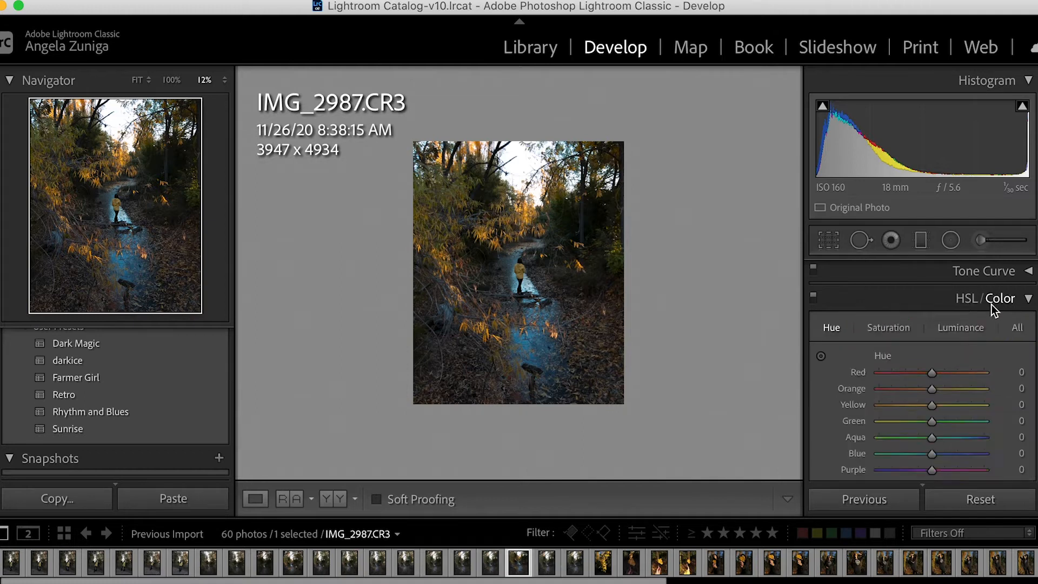
pyautogui.click(991, 305)
pyautogui.click(995, 302)
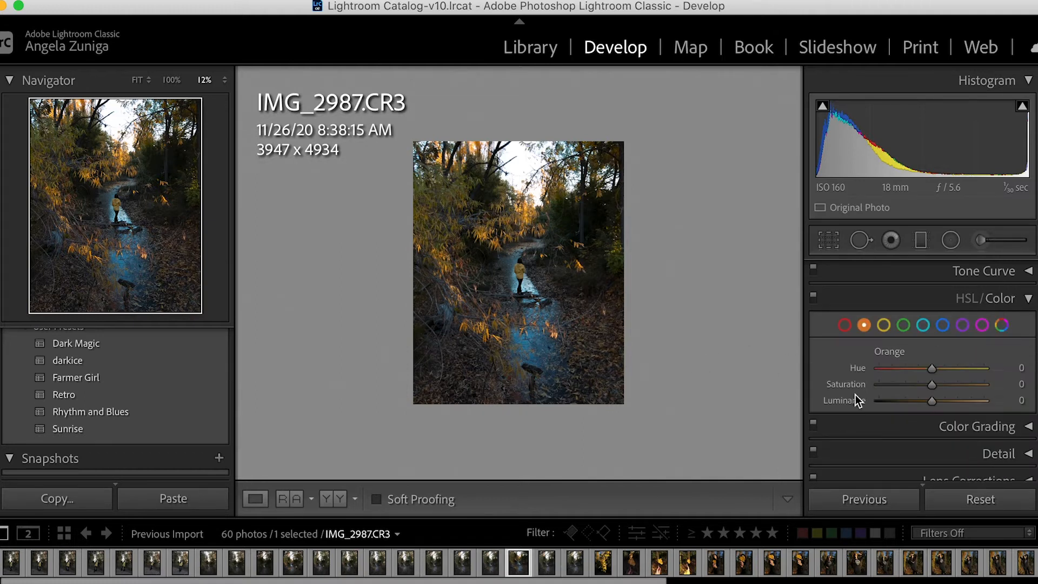
pyautogui.click(885, 326)
pyautogui.click(960, 401)
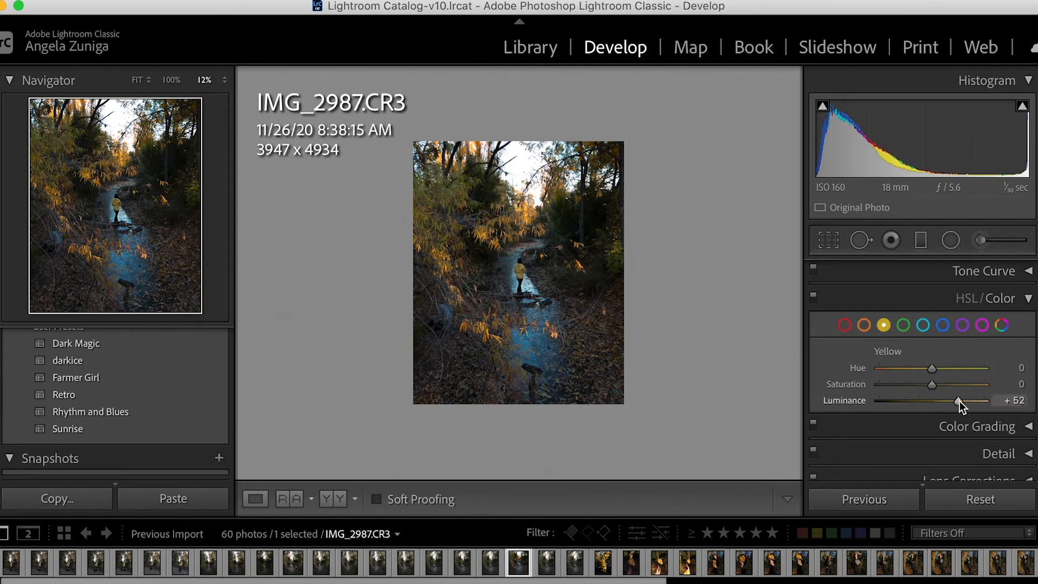
pyautogui.moveTo(959, 401); pyautogui.dragTo(933, 370)
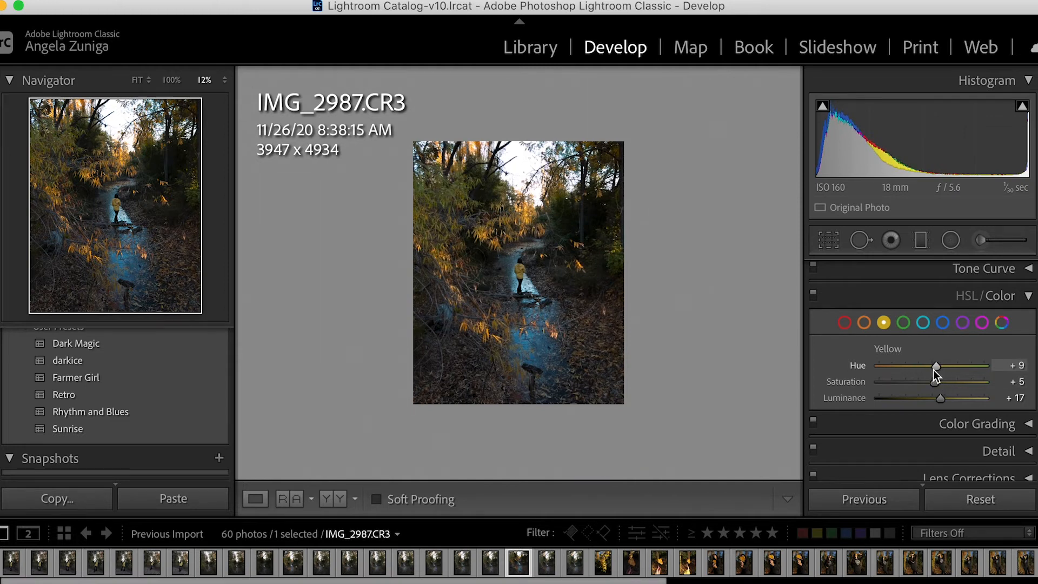
# Shift the orange foliage toward red in HSL/Color with hue -48, saturation +25 and luminance +11.
pyautogui.click(863, 322)
pyautogui.click(576, 286)
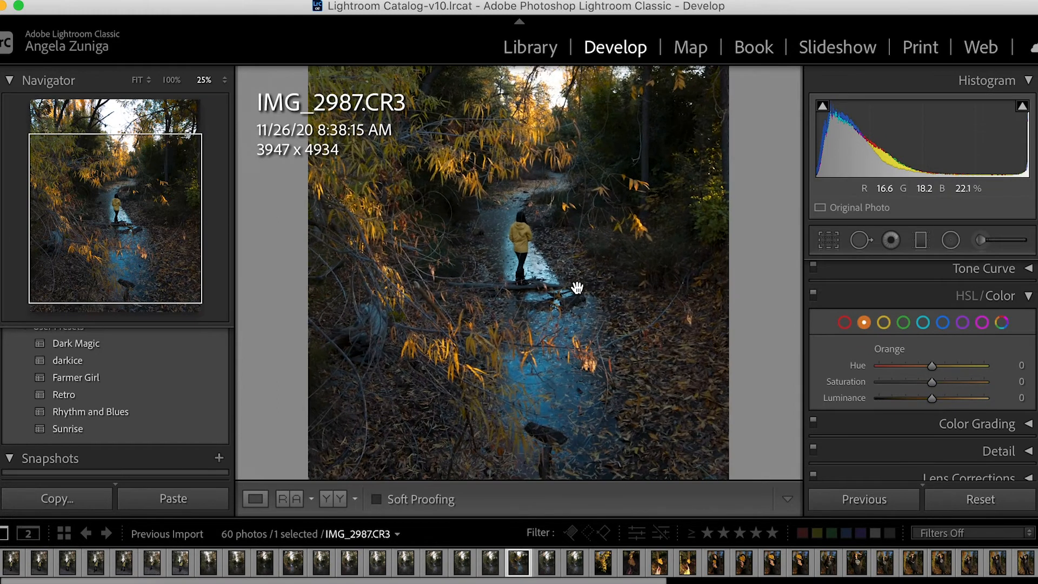
pyautogui.moveTo(931, 367); pyautogui.dragTo(906, 368)
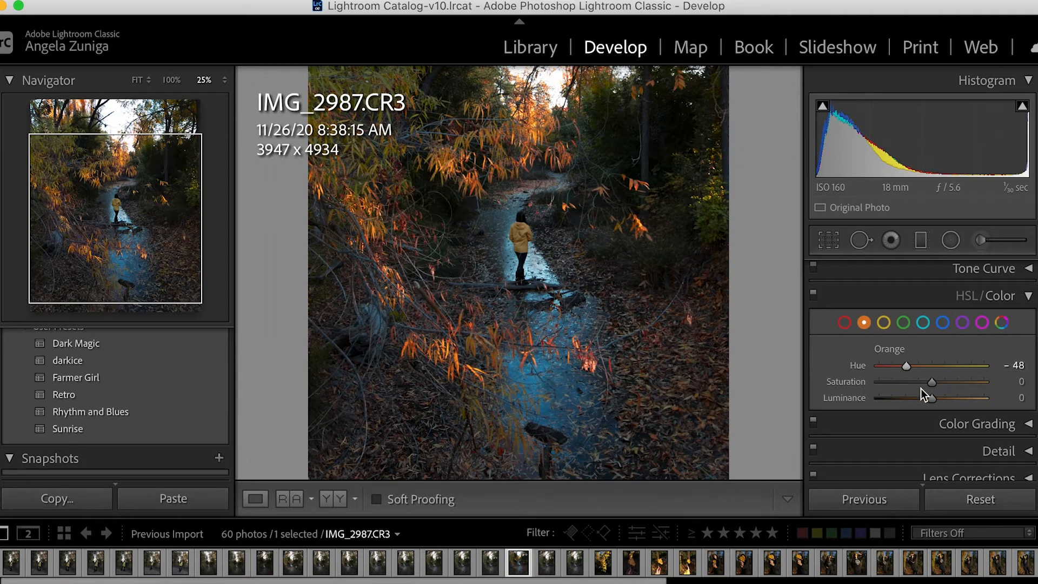
pyautogui.moveTo(933, 385); pyautogui.dragTo(946, 386)
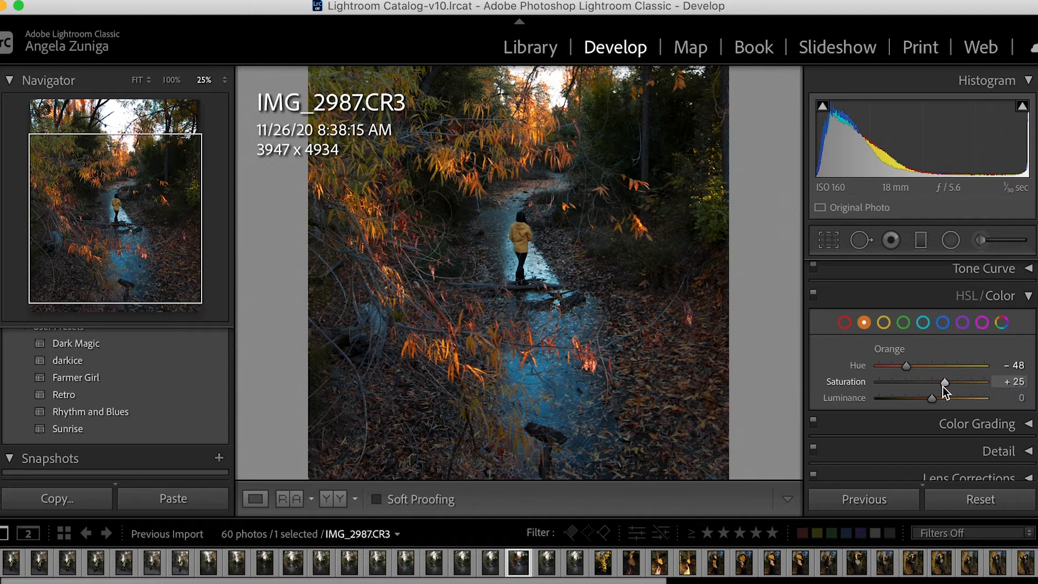
pyautogui.moveTo(932, 399)
pyautogui.mouseDown()
pyautogui.moveTo(954, 401)
pyautogui.moveTo(937, 402)
pyautogui.mouseUp()
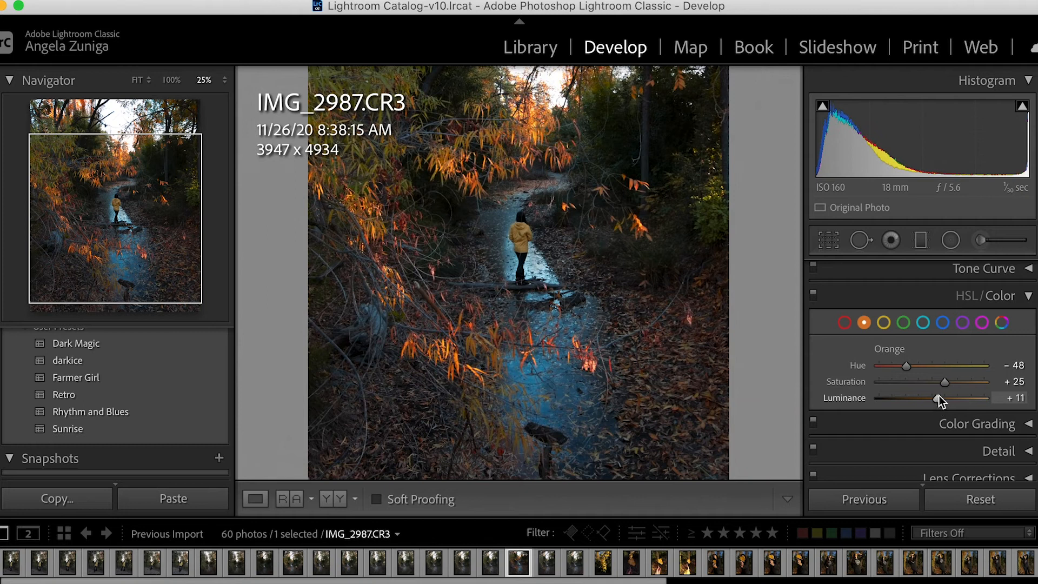
pyautogui.press('super+minus')
pyautogui.press('super+minus')
pyautogui.press('super+equal')
pyautogui.press('super+equal')
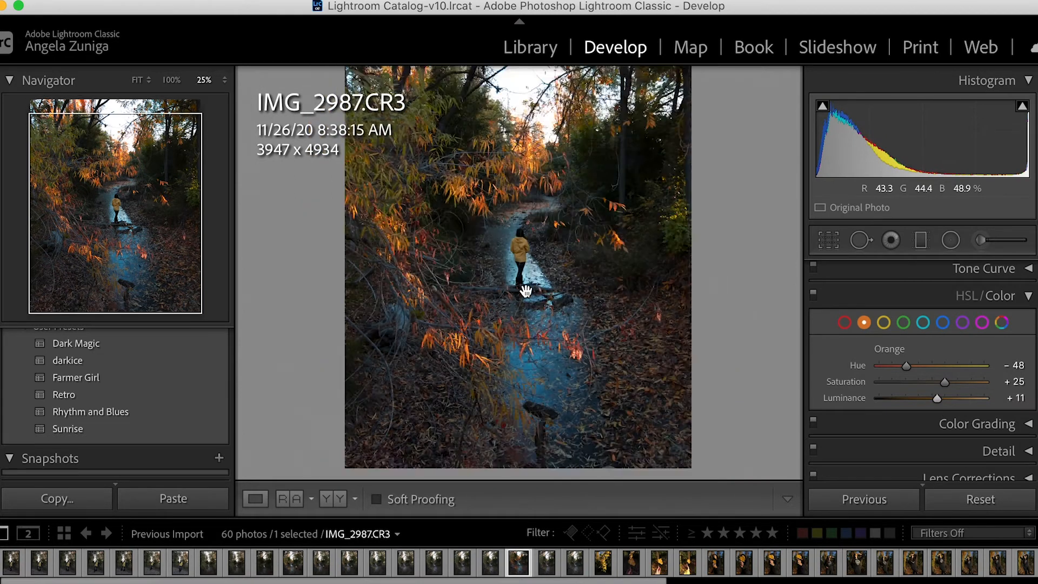
# In HSL/Color, set the red hue to +8, the aqua hue to +37 and the aqua luminance to +4.
pyautogui.click(842, 321)
pyautogui.moveTo(932, 366); pyautogui.dragTo(940, 369)
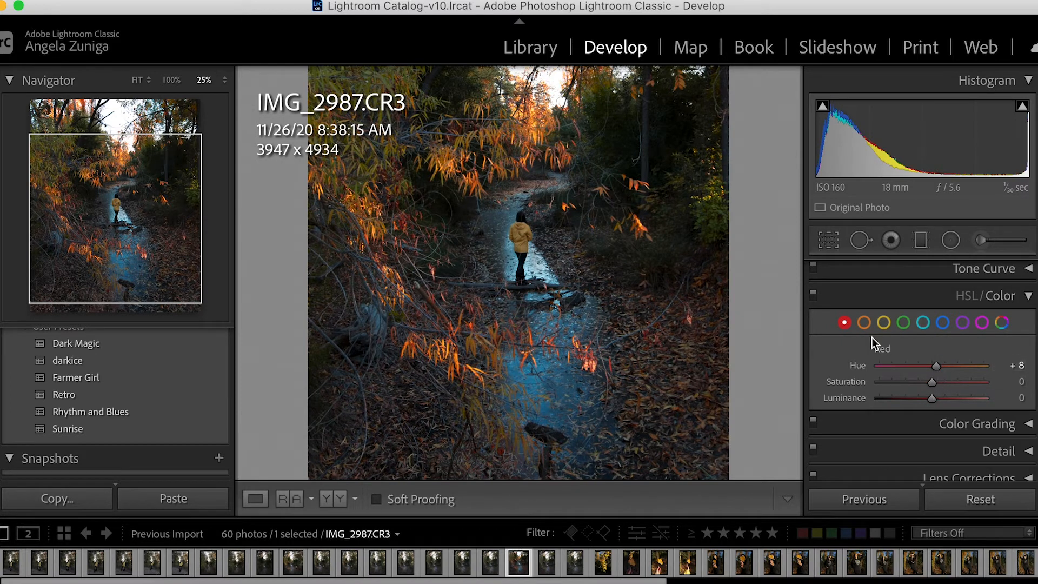
pyautogui.click(924, 323)
pyautogui.moveTo(923, 358); pyautogui.dragTo(956, 370)
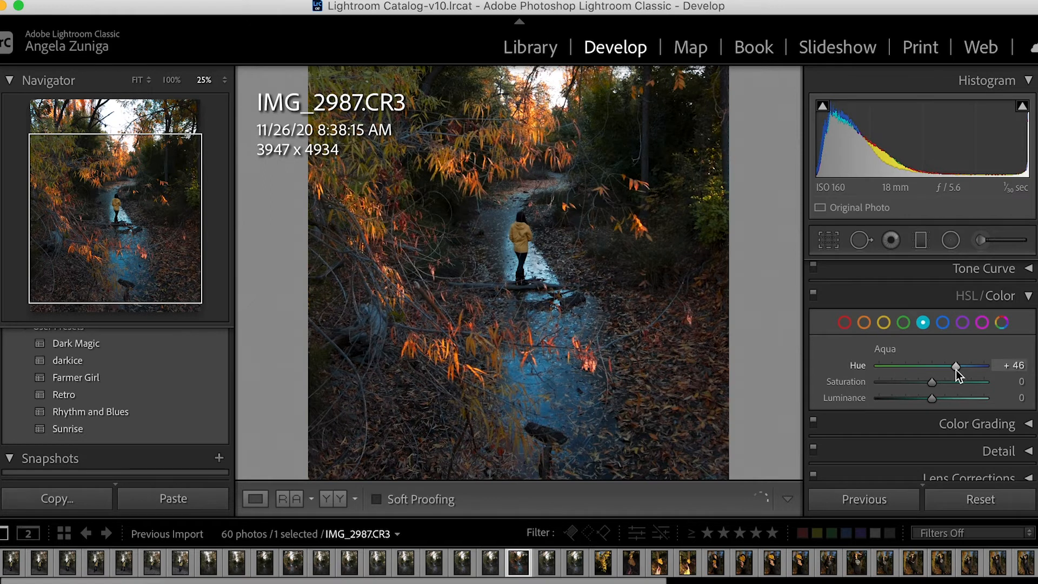
pyautogui.moveTo(953, 370); pyautogui.dragTo(935, 406)
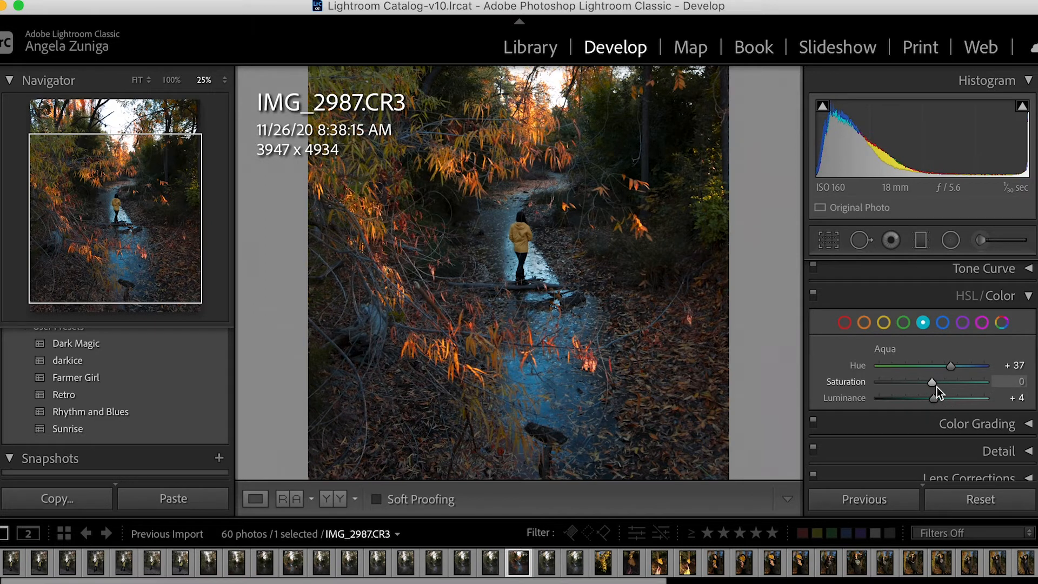
pyautogui.moveTo(937, 387); pyautogui.dragTo(936, 388)
pyautogui.press('super+minus')
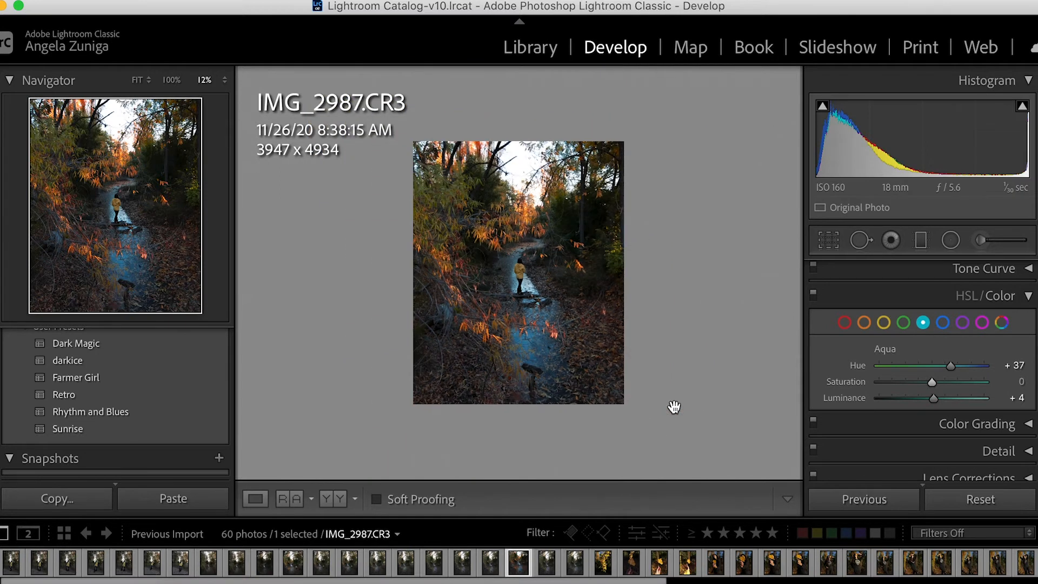
pyautogui.press('super+equal')
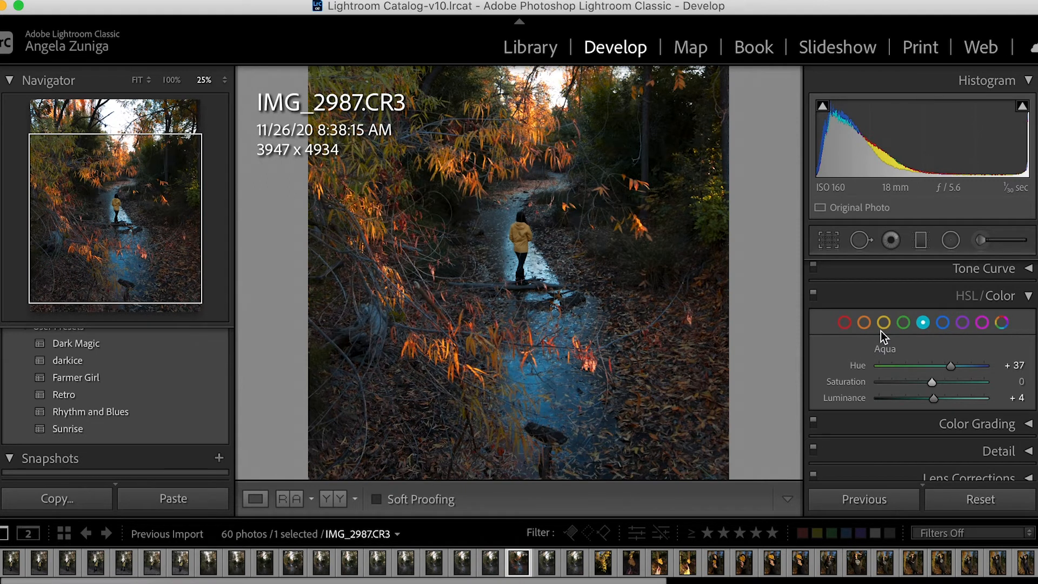
# Compare the color-adjusted photo repeatedly with its before version, examining the foliage and stream.
pyautogui.press('super+minus')
pyautogui.press('\\')
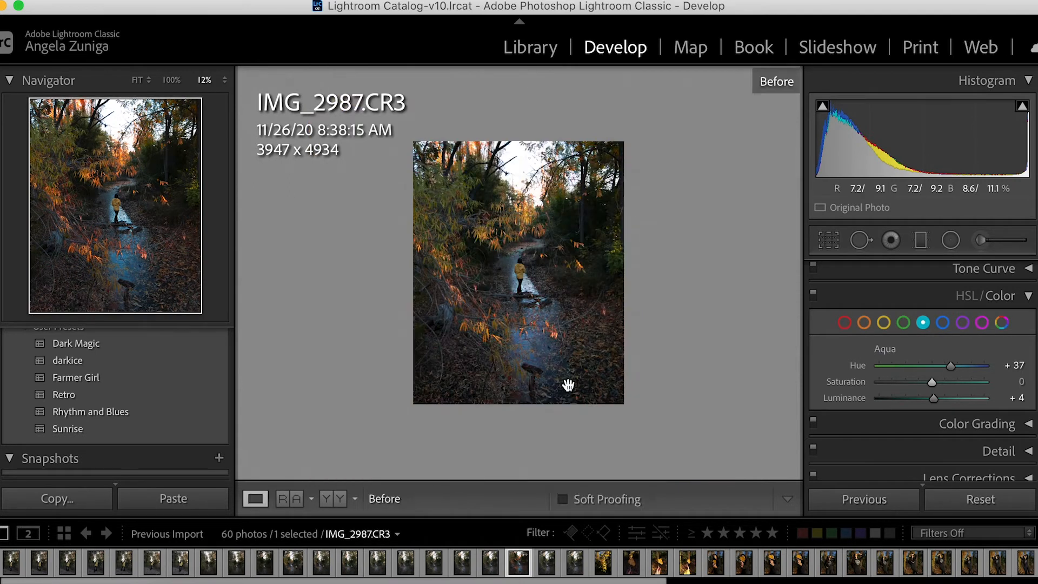
pyautogui.press('\\')
pyautogui.press('\\')
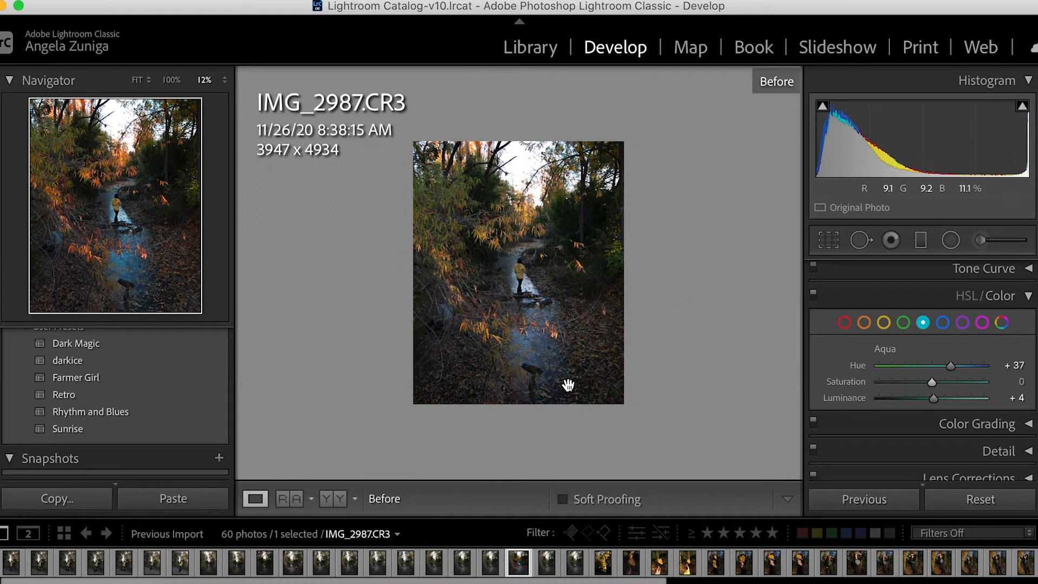
pyautogui.press('\\')
pyautogui.press('\\')
pyautogui.press('\\')
pyautogui.press('\\')
pyautogui.press('\\')
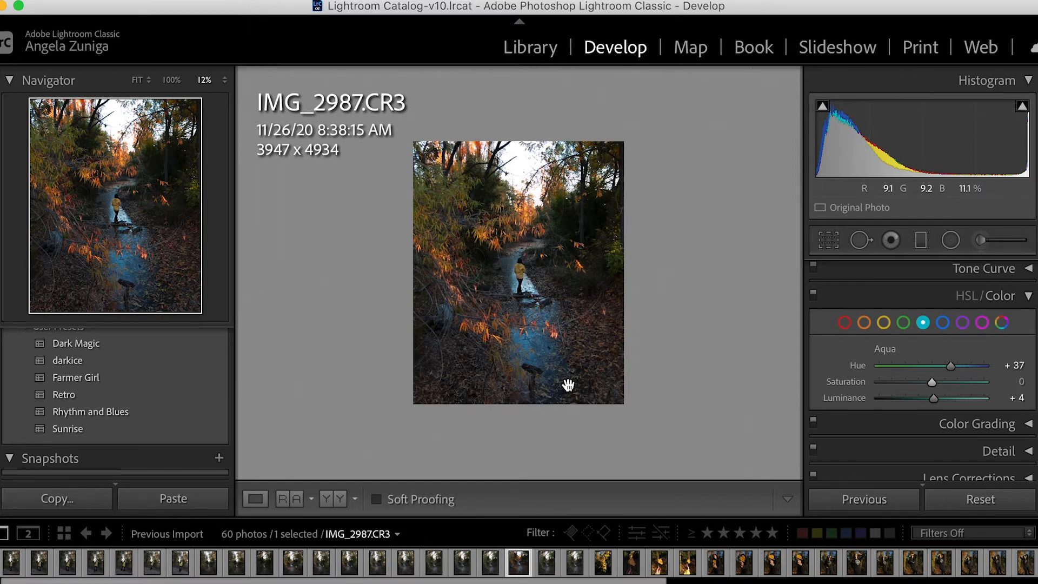
pyautogui.click(568, 385)
# Collapse HSL/Color and brighten the midtones by raising a point on the main Tone Curve to 144 / 156.
pyautogui.scroll(1, 941, 333)
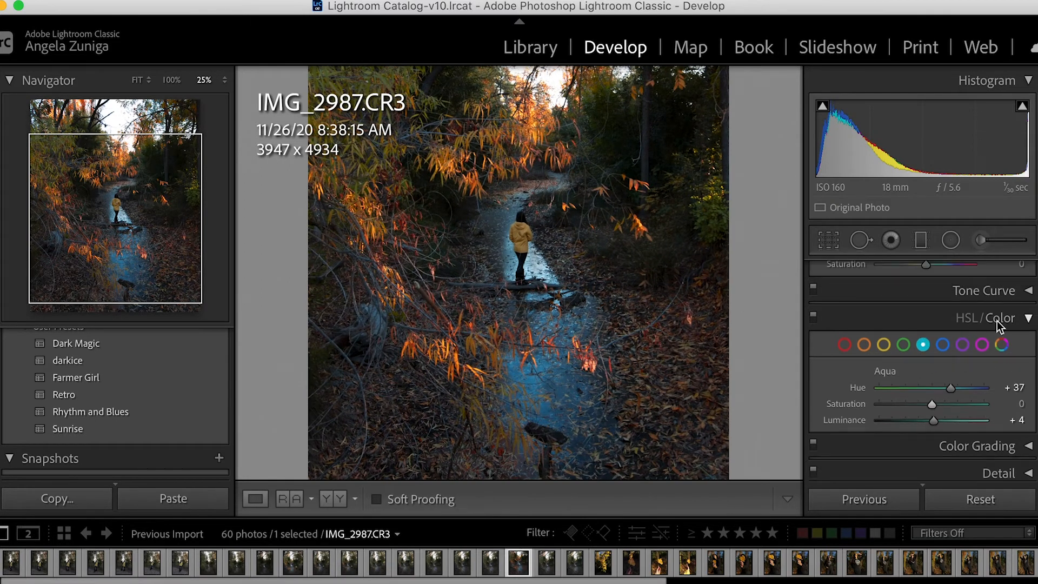
pyautogui.click(1027, 320)
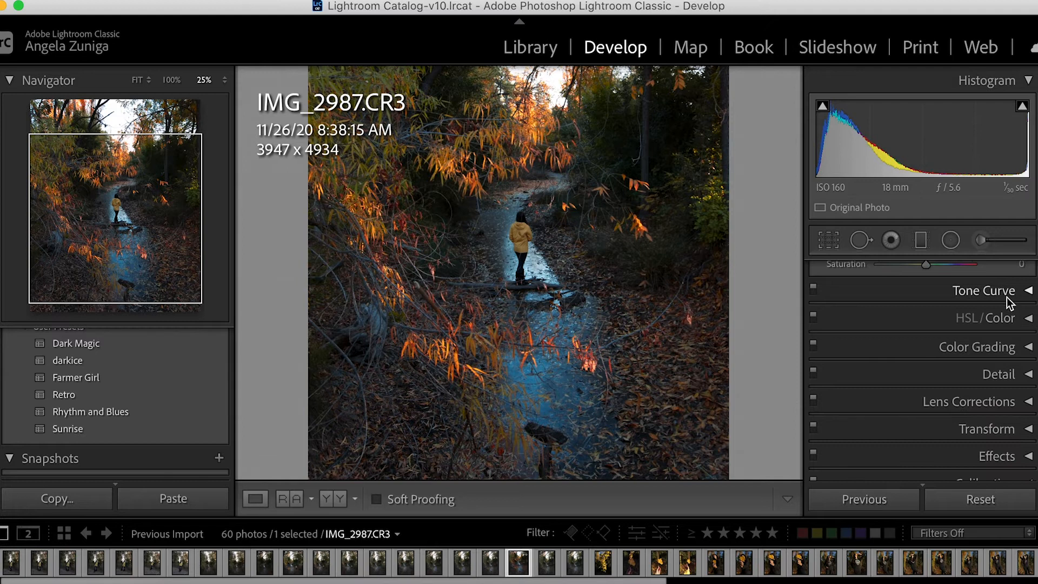
pyautogui.click(1007, 297)
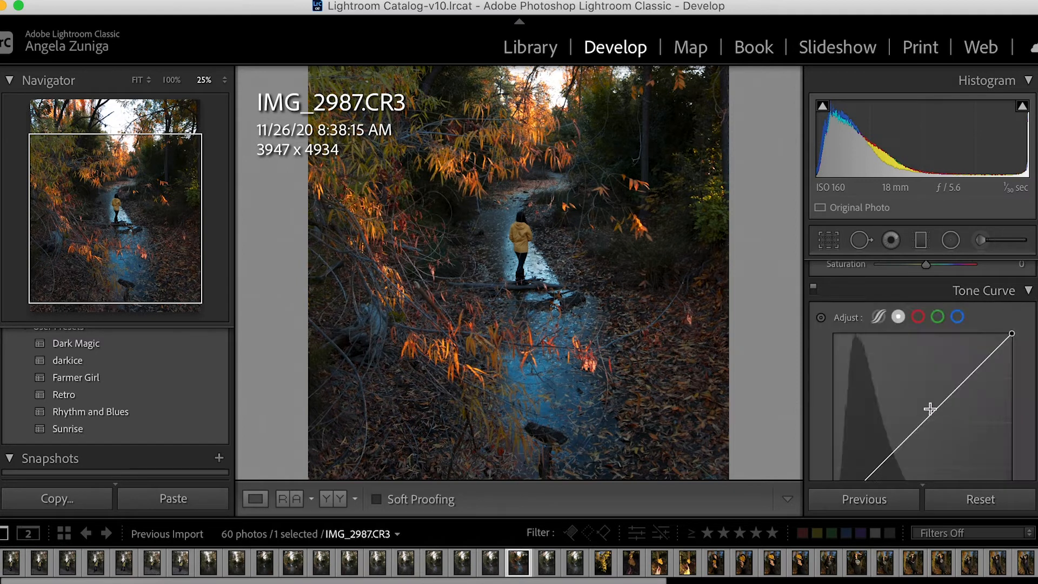
pyautogui.click(680, 273)
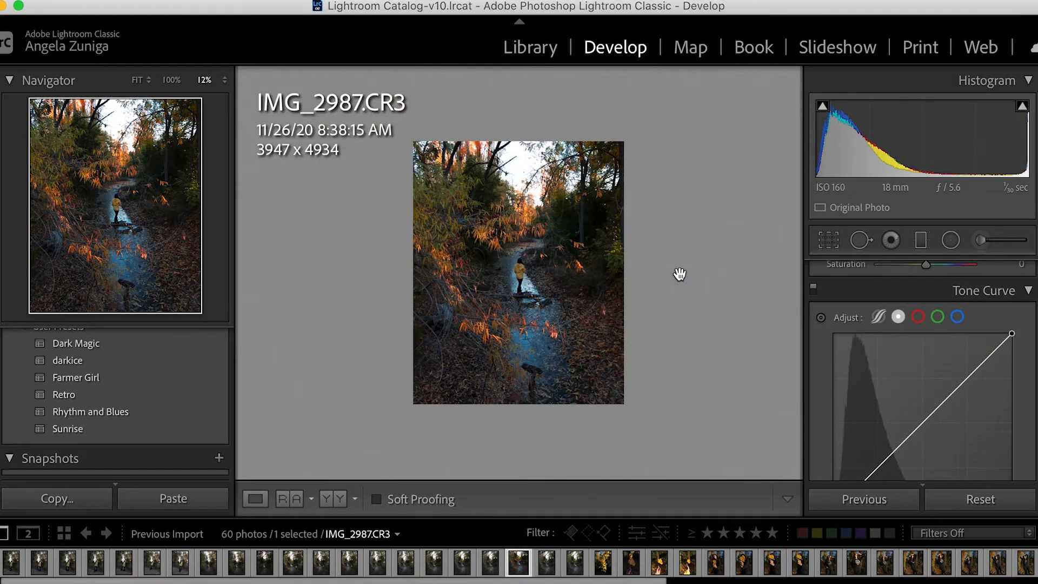
pyautogui.moveTo(920, 426)
pyautogui.mouseDown()
pyautogui.moveTo(915, 409)
pyautogui.moveTo(919, 419)
pyautogui.mouseUp()
pyautogui.moveTo(921, 431)
pyautogui.mouseDown()
pyautogui.moveTo(888, 427)
pyautogui.moveTo(915, 439)
pyautogui.moveTo(926, 411)
pyautogui.mouseUp()
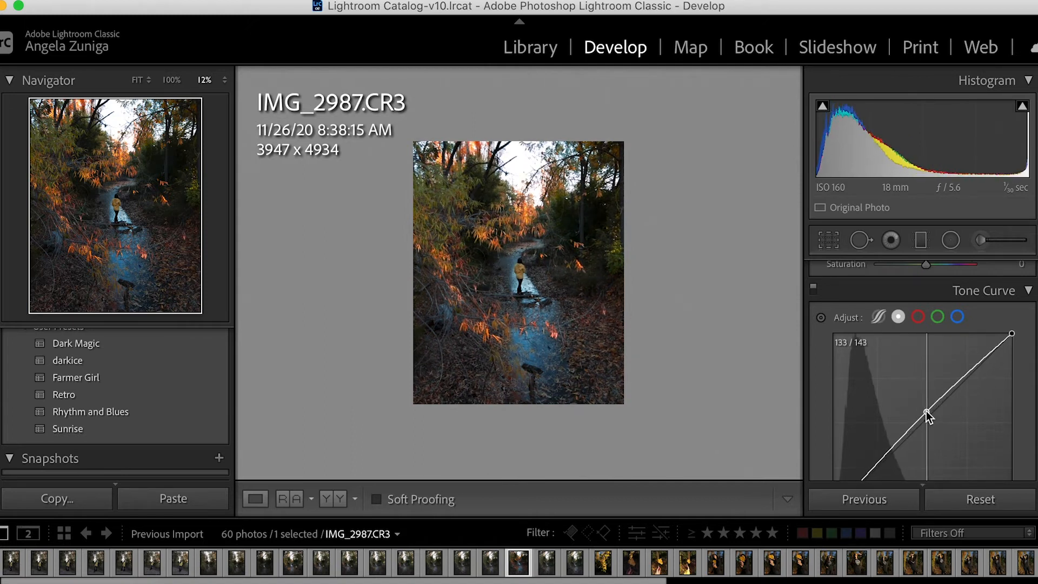
pyautogui.moveTo(927, 411)
pyautogui.mouseDown()
pyautogui.moveTo(939, 388)
pyautogui.moveTo(934, 406)
pyautogui.moveTo(889, 420)
pyautogui.moveTo(874, 453)
pyautogui.moveTo(868, 445)
pyautogui.moveTo(938, 385)
pyautogui.moveTo(936, 403)
pyautogui.mouseUp()
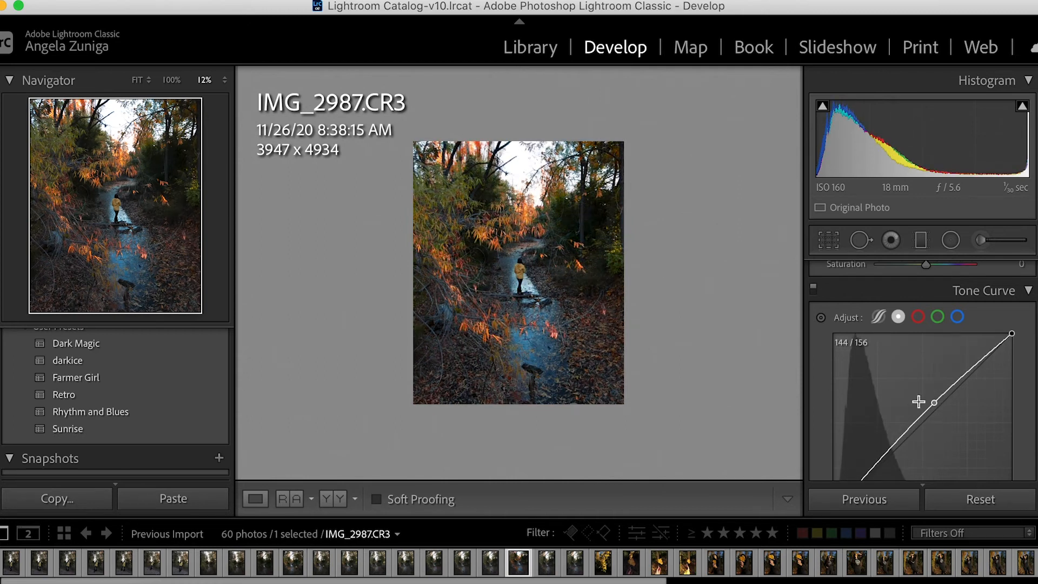
# Raise the midpoint of the red channel's Tone Curve slightly to warm the photo.
pyautogui.click(618, 340)
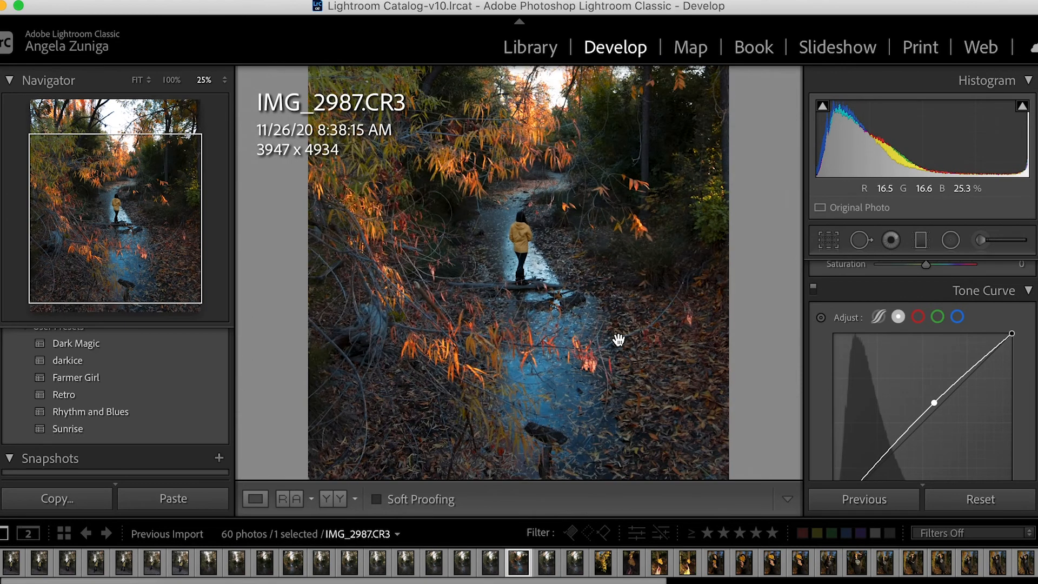
pyautogui.click(918, 317)
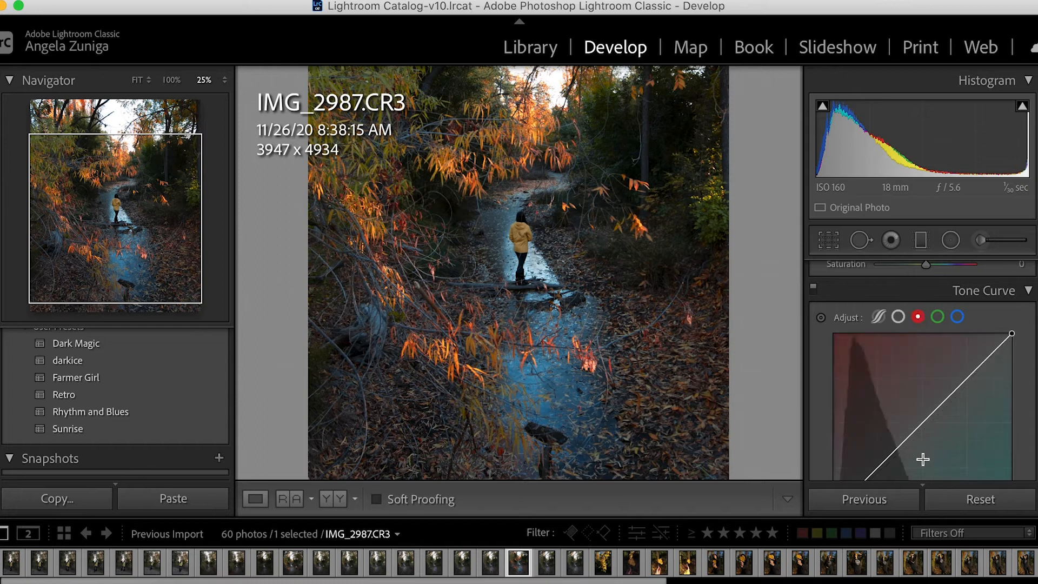
pyautogui.moveTo(917, 428); pyautogui.dragTo(914, 426)
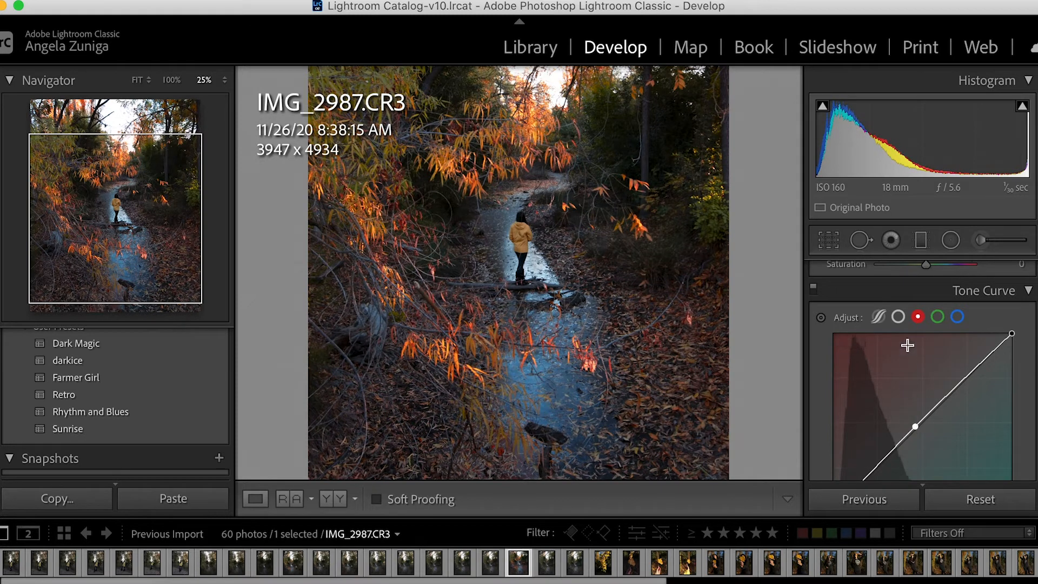
# Try a slight midtone adjustment on the green channel's Tone Curve, then undo it.
pyautogui.click(938, 317)
pyautogui.moveTo(924, 424); pyautogui.dragTo(923, 426)
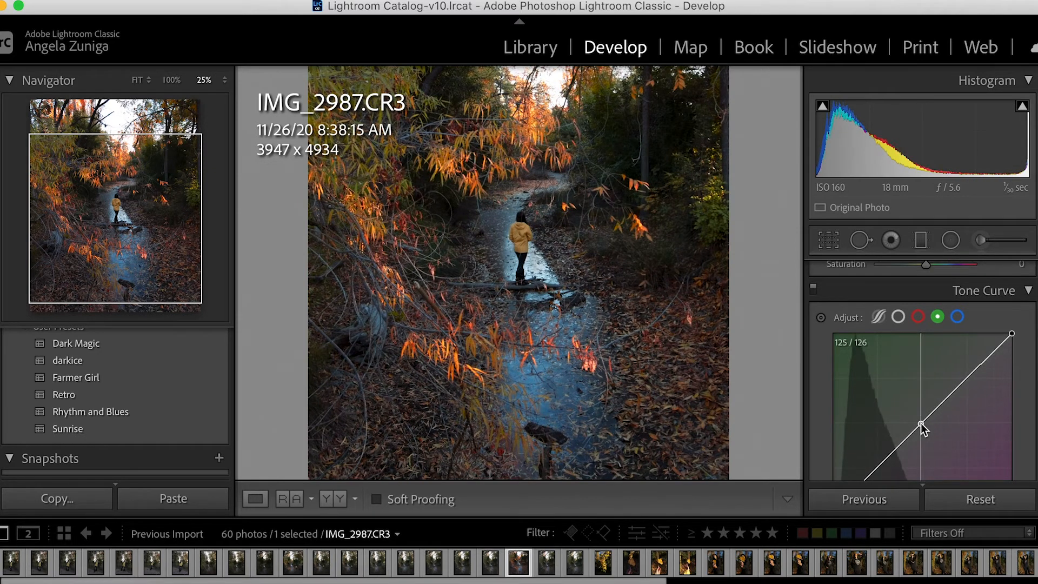
pyautogui.press('z')
pyautogui.press('super+z')
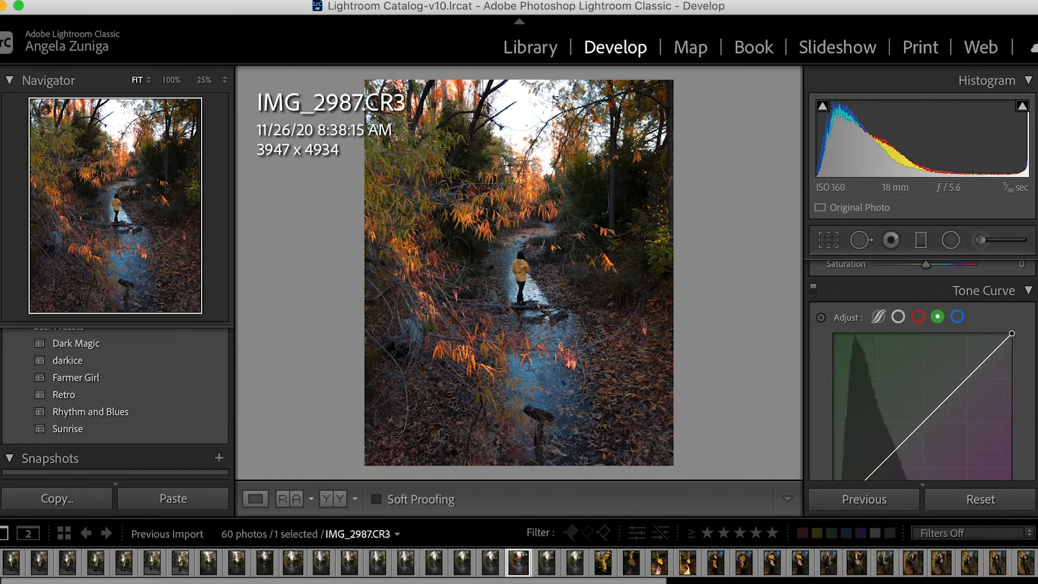
# Lower the midpoint of the blue channel's Tone Curve slightly.
pyautogui.click(956, 318)
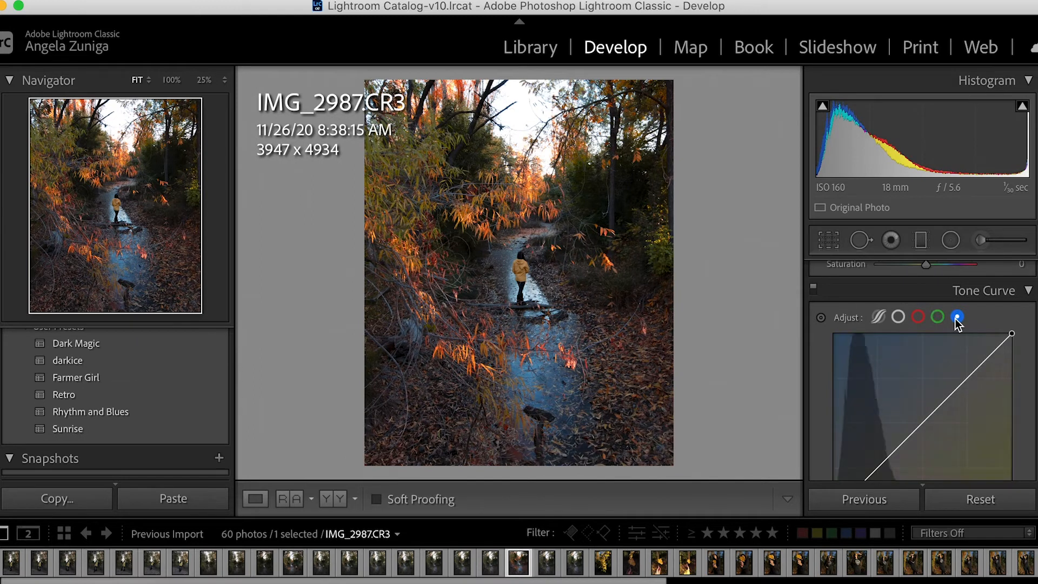
pyautogui.moveTo(943, 409); pyautogui.dragTo(942, 408)
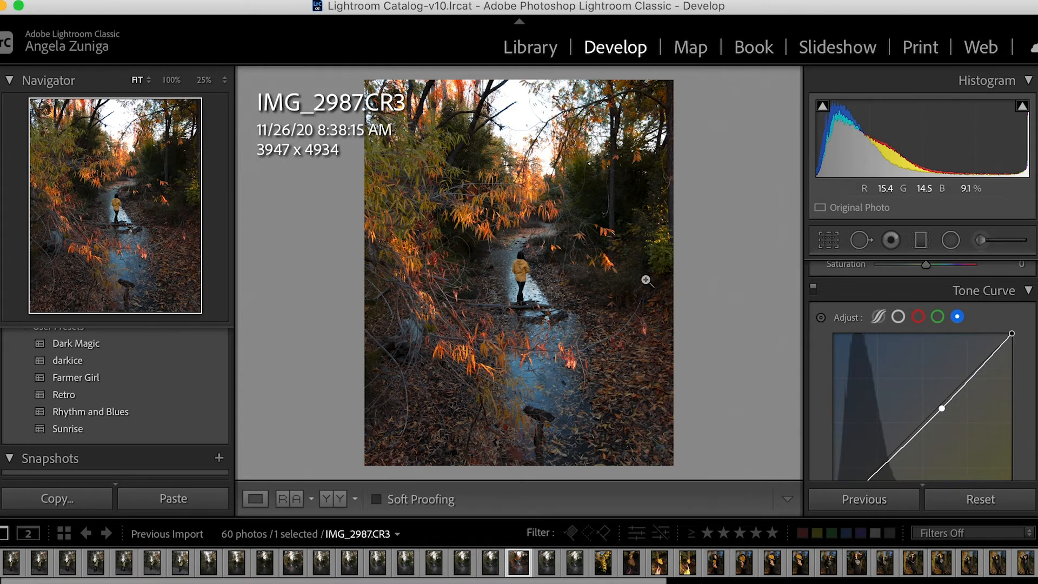
# Review the channel curves and compare the photo repeatedly with the Tone Curve adjustments switched off and on, at different zoom levels.
pyautogui.scroll(-3, 808, 376)
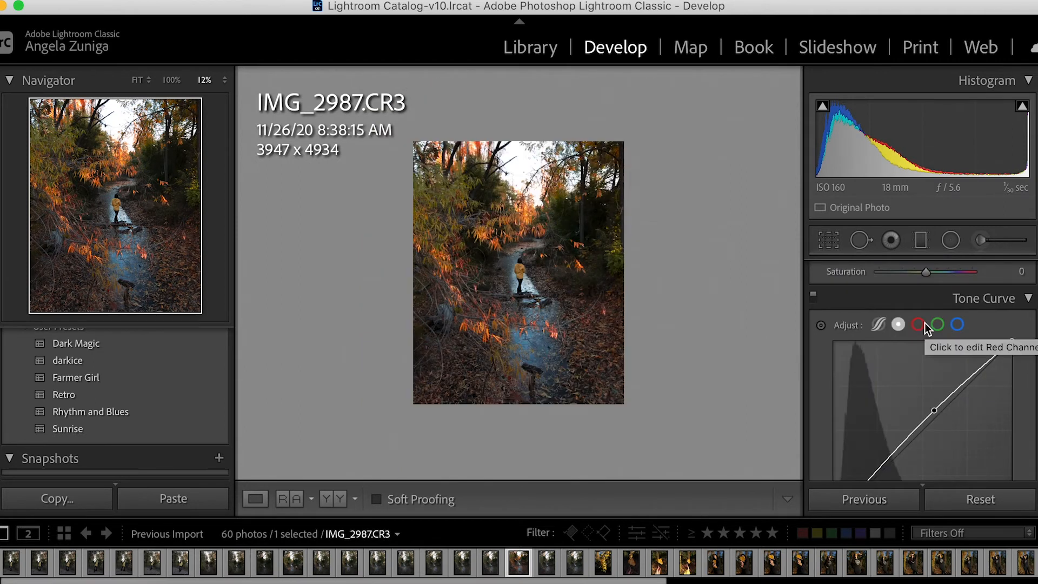
pyautogui.click(924, 324)
pyautogui.click(940, 326)
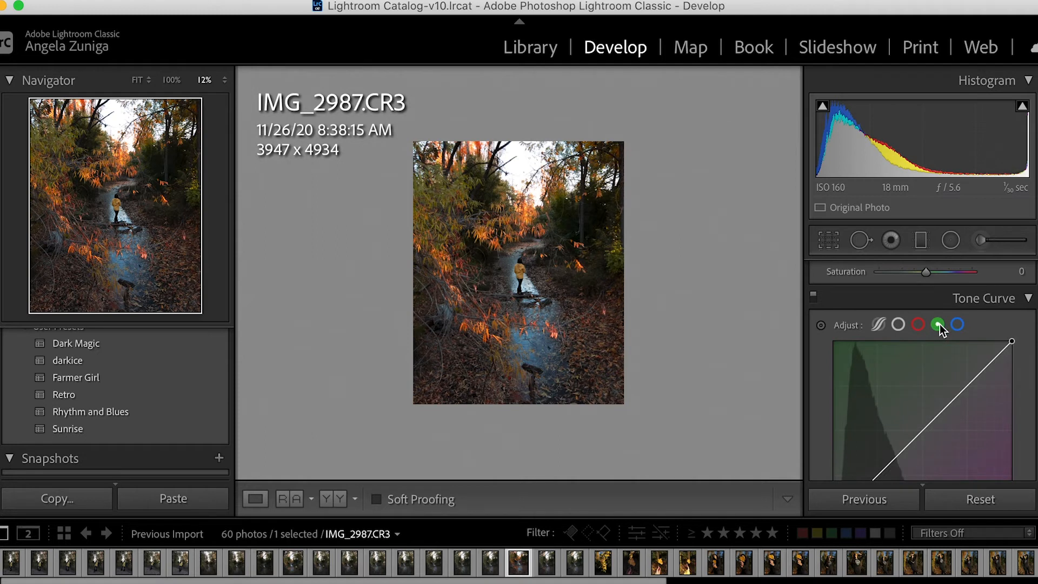
pyautogui.click(959, 325)
pyautogui.click(814, 297)
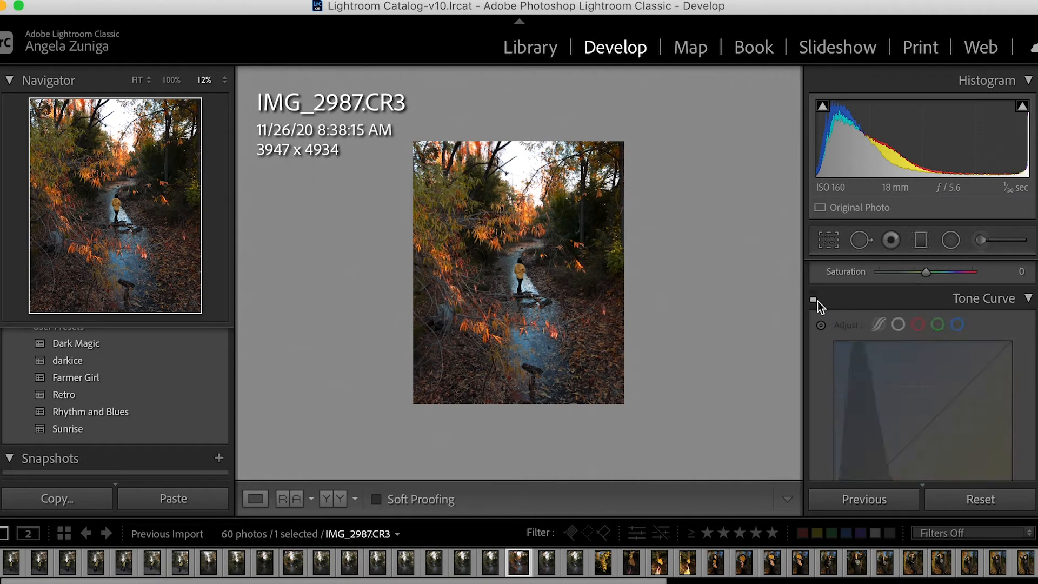
pyautogui.click(817, 300)
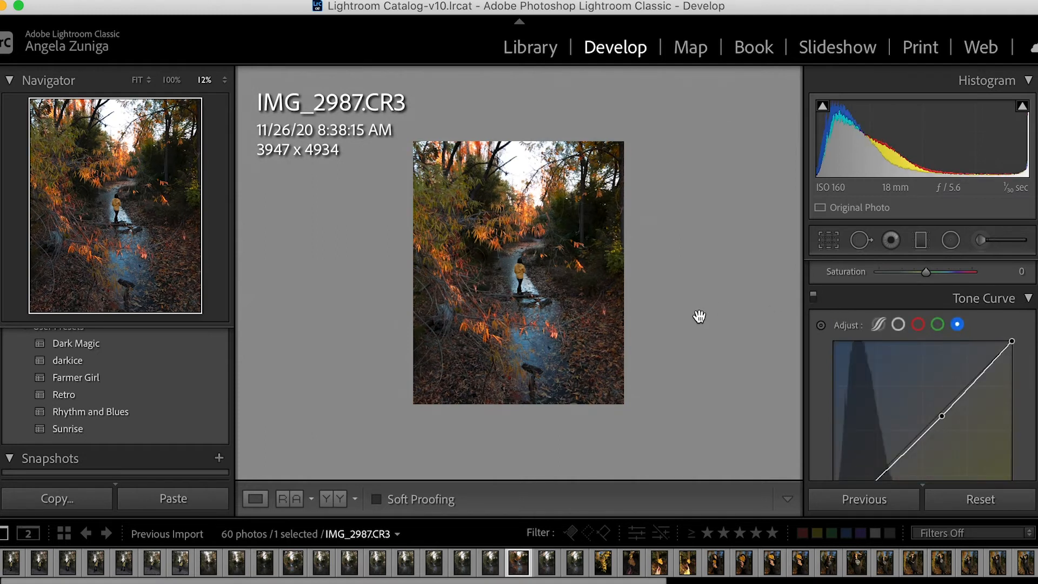
pyautogui.press('super+equal')
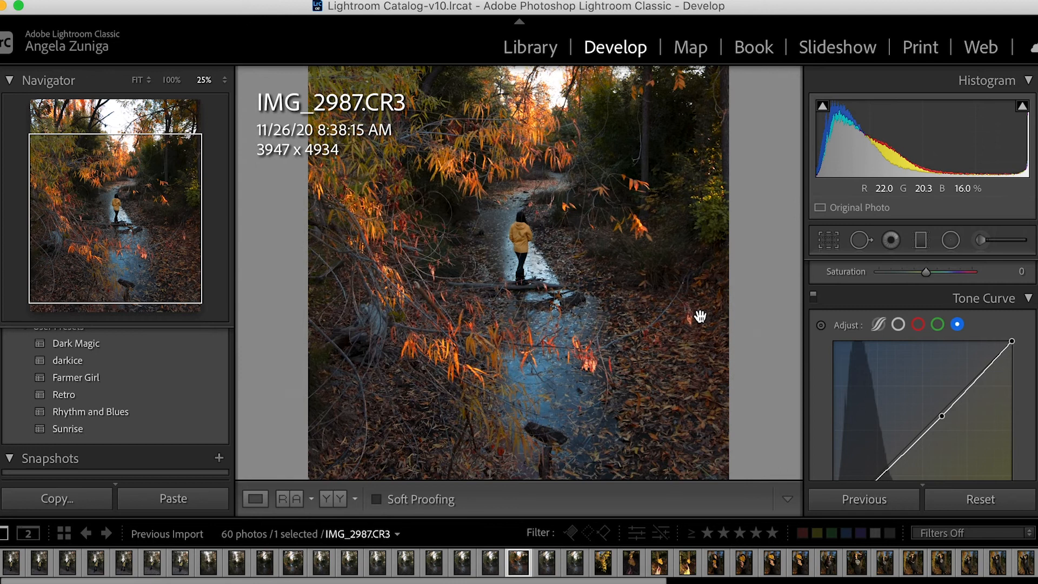
pyautogui.click(814, 295)
pyautogui.click(814, 294)
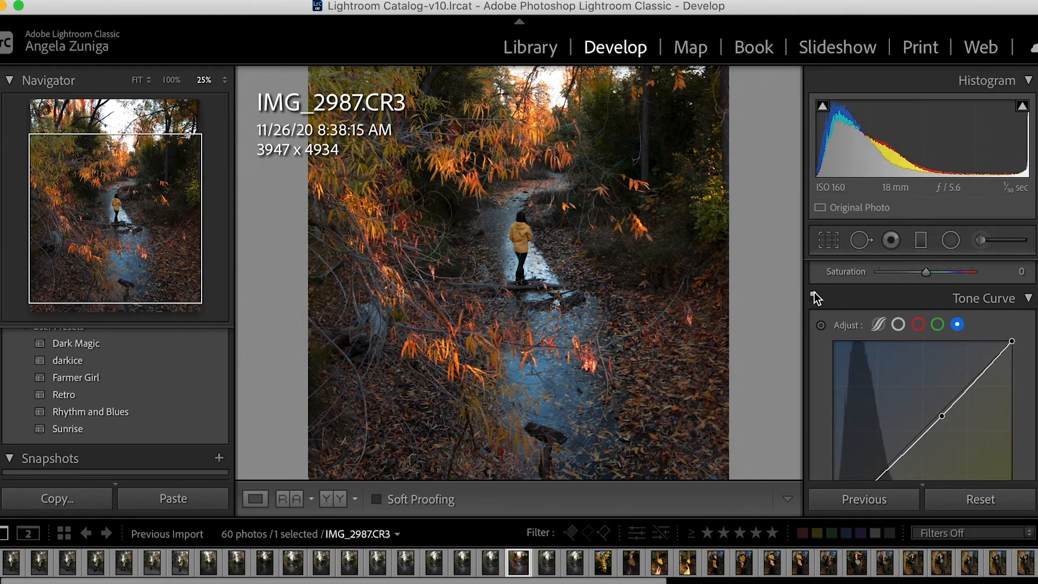
pyautogui.click(814, 293)
pyautogui.click(815, 293)
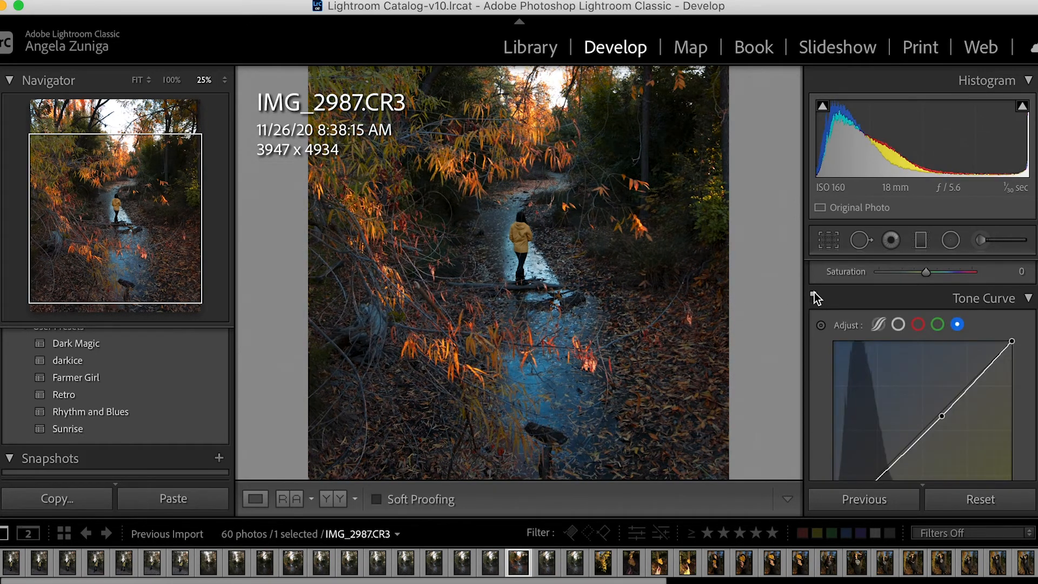
pyautogui.click(814, 293)
pyautogui.click(814, 293)
pyautogui.press('super+minus')
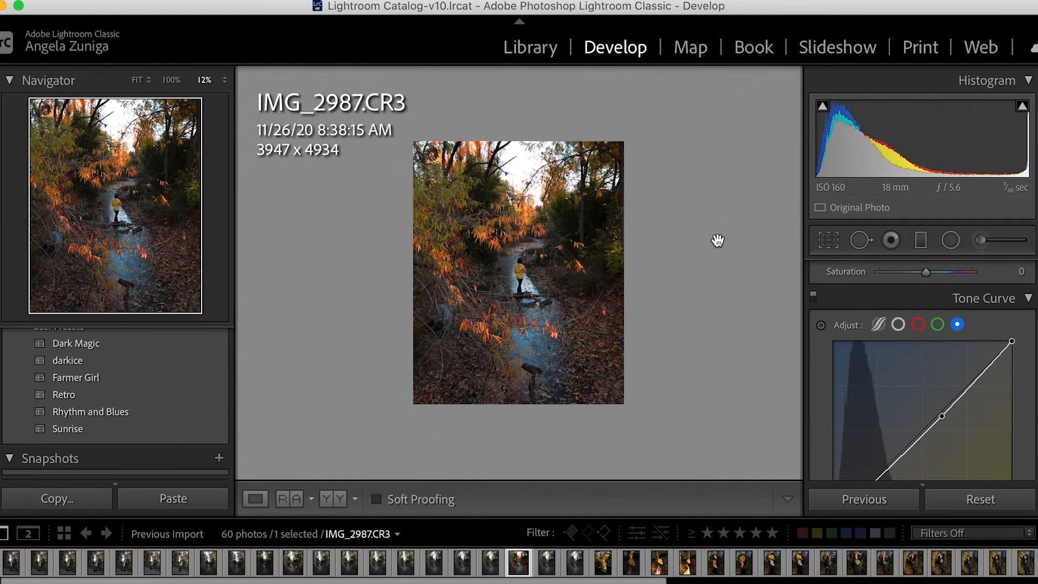
pyautogui.press('super+equal')
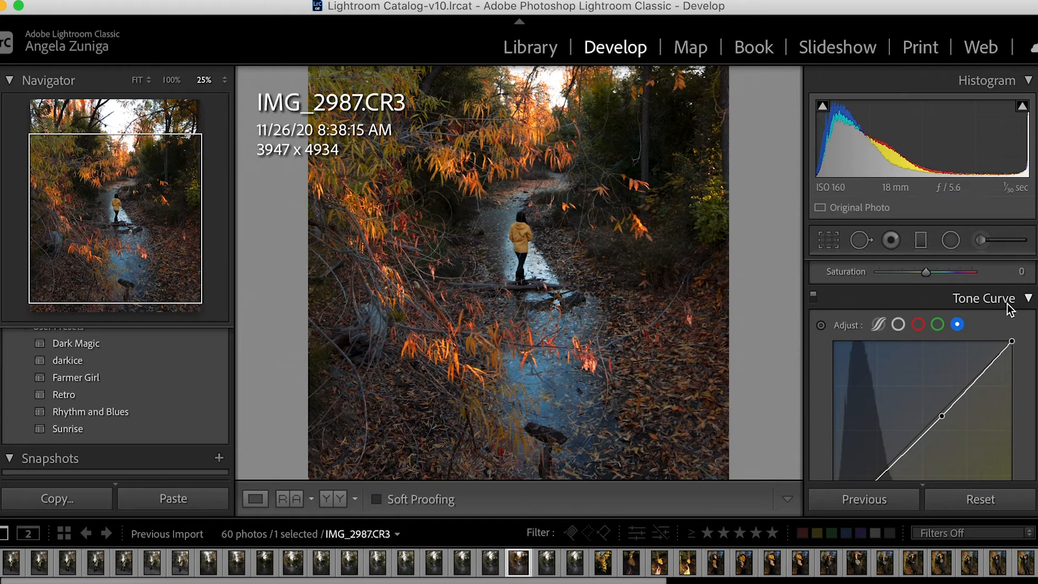
# Collapse Tone Curve and raise the photo's overall Clarity to +6 in the Basic adjustments.
pyautogui.click(1009, 308)
pyautogui.scroll(3, 1008, 304)
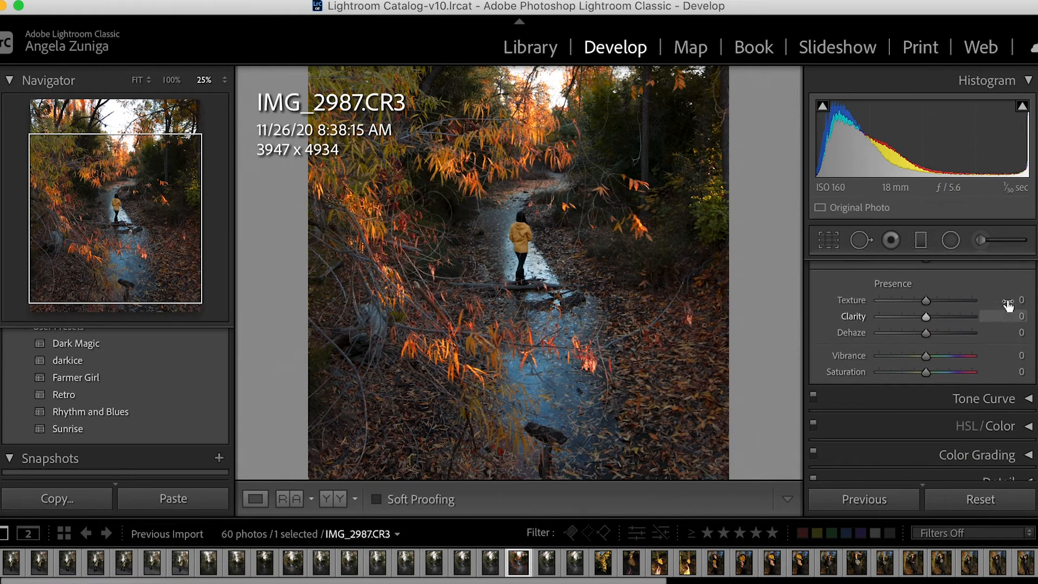
pyautogui.scroll(3, 1008, 305)
pyautogui.scroll(2, 1009, 306)
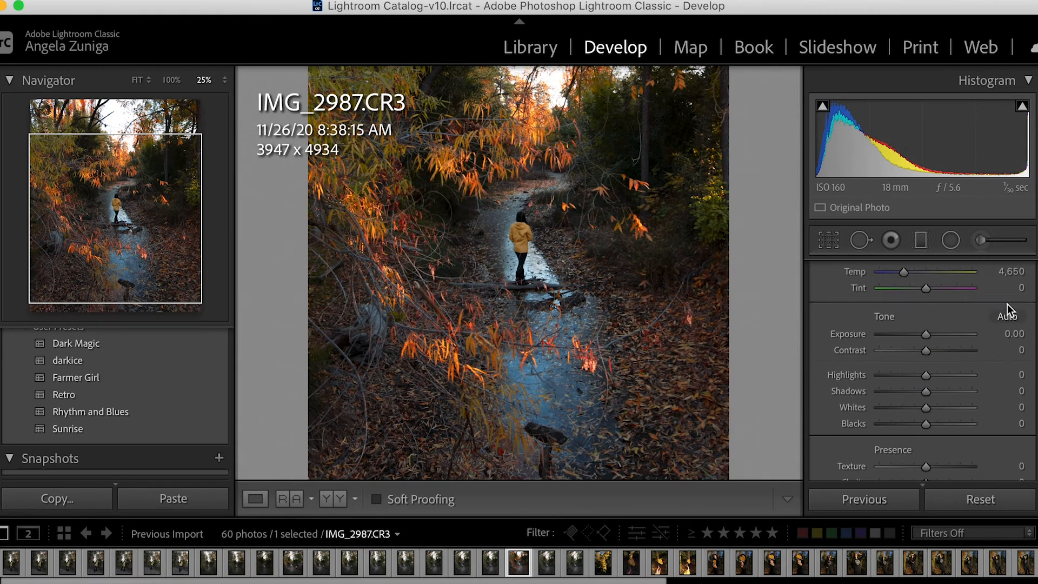
pyautogui.hotkey('shift', 'm')
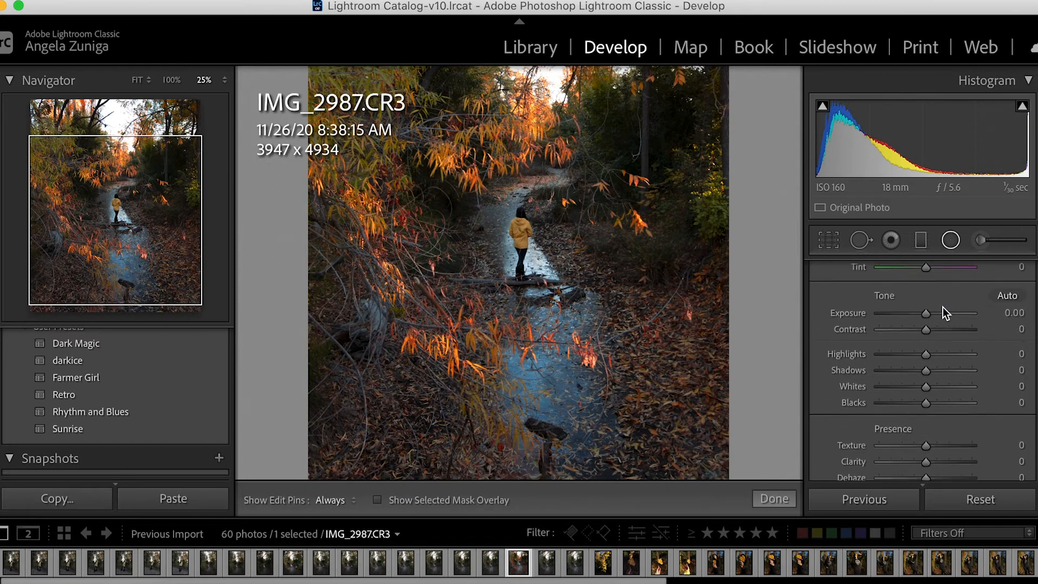
pyautogui.scroll(-2, 944, 307)
pyautogui.moveTo(930, 408); pyautogui.dragTo(931, 408)
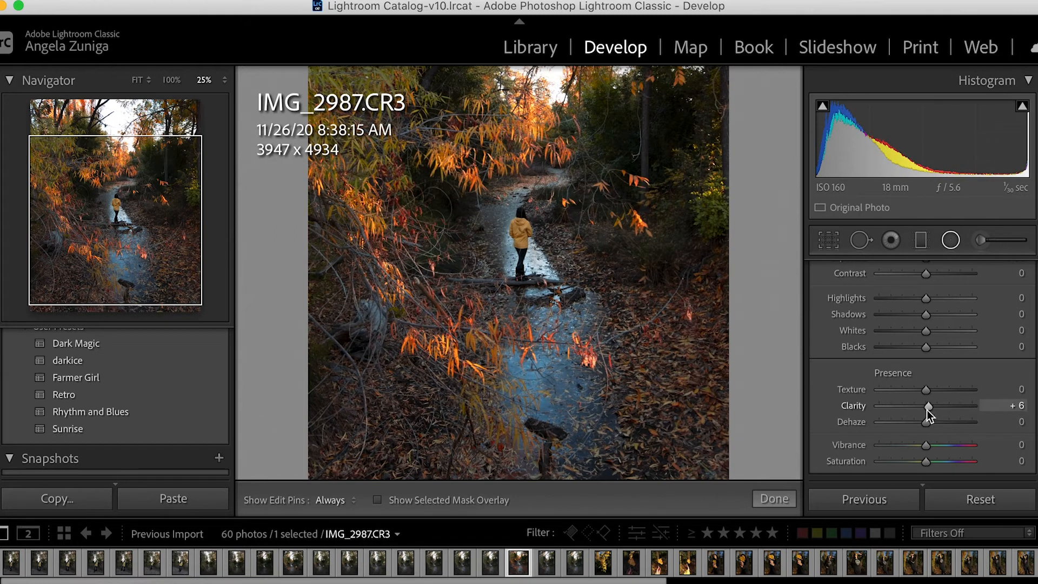
# Place a circular radial filter centered on the person in the yellow jacket, with Invert turned off.
pyautogui.click(959, 241)
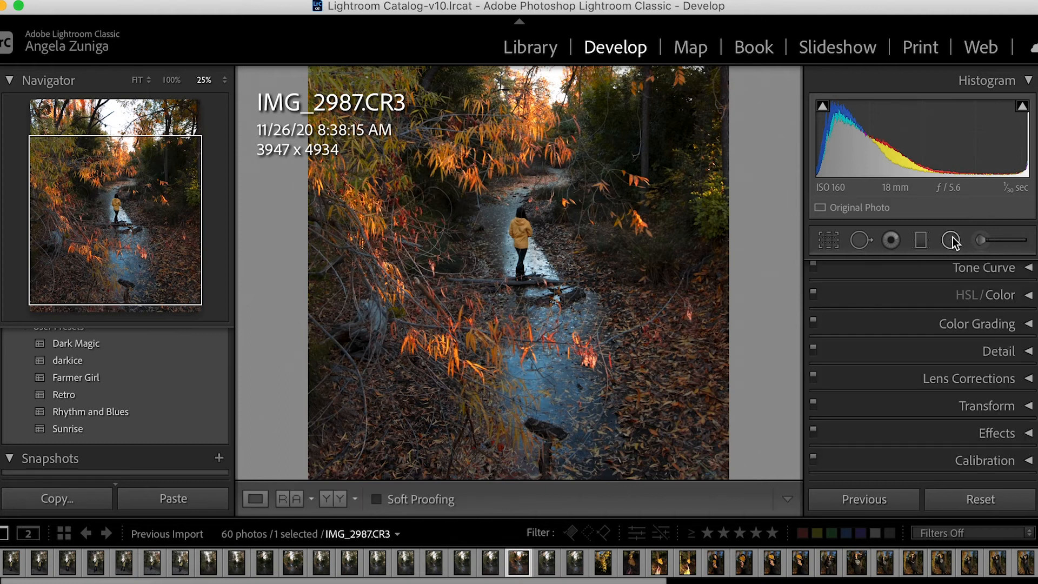
pyautogui.click(950, 240)
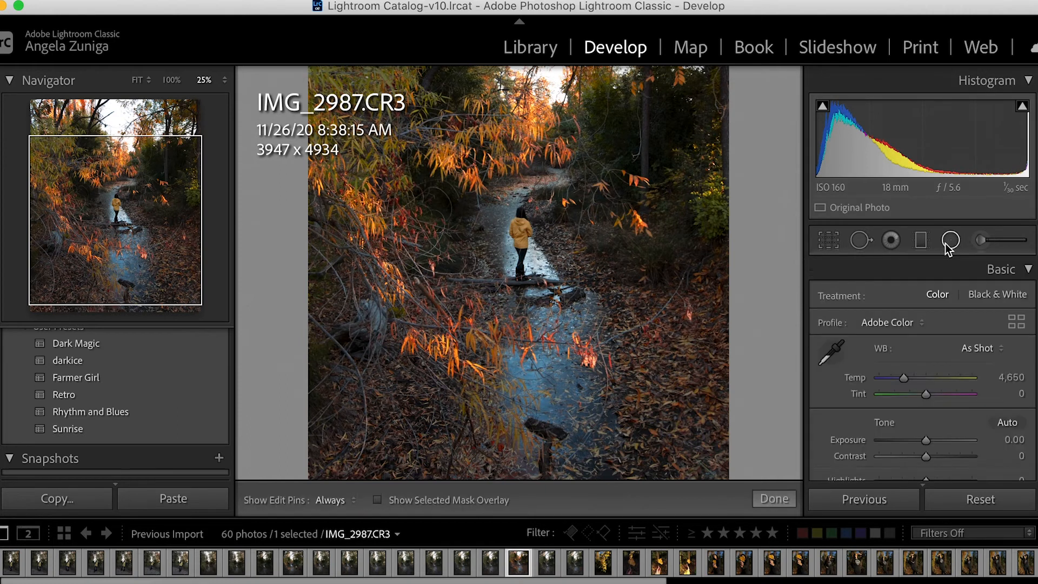
pyautogui.moveTo(519, 228); pyautogui.dragTo(564, 275)
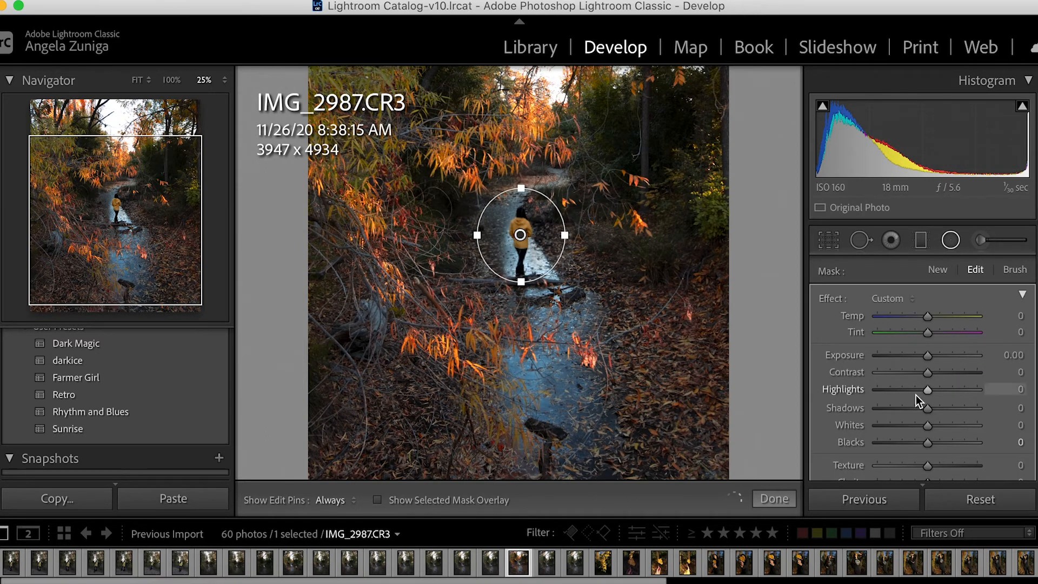
pyautogui.scroll(-10, 916, 395)
pyautogui.scroll(-2, 824, 435)
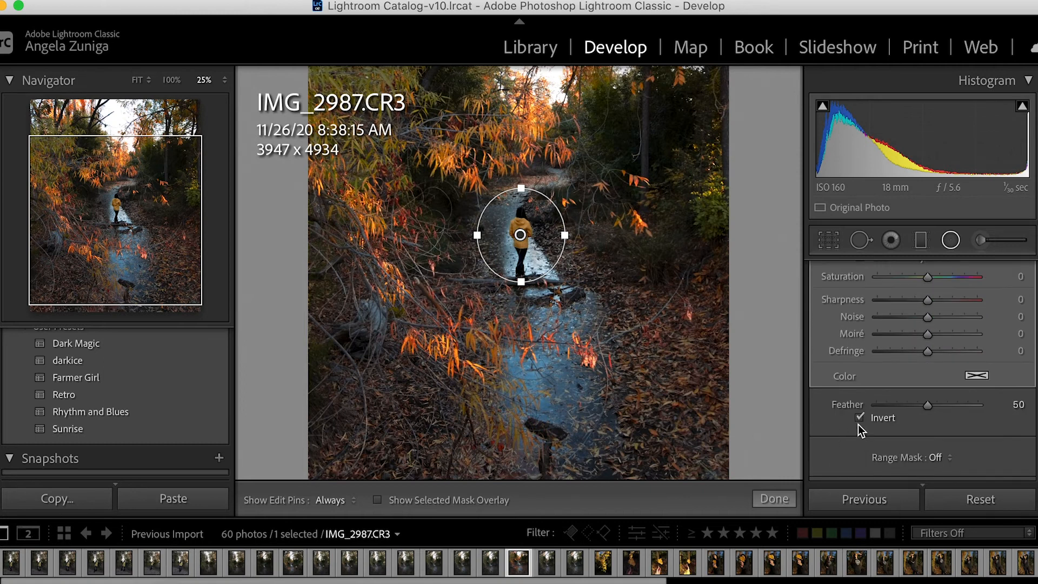
pyautogui.click(860, 418)
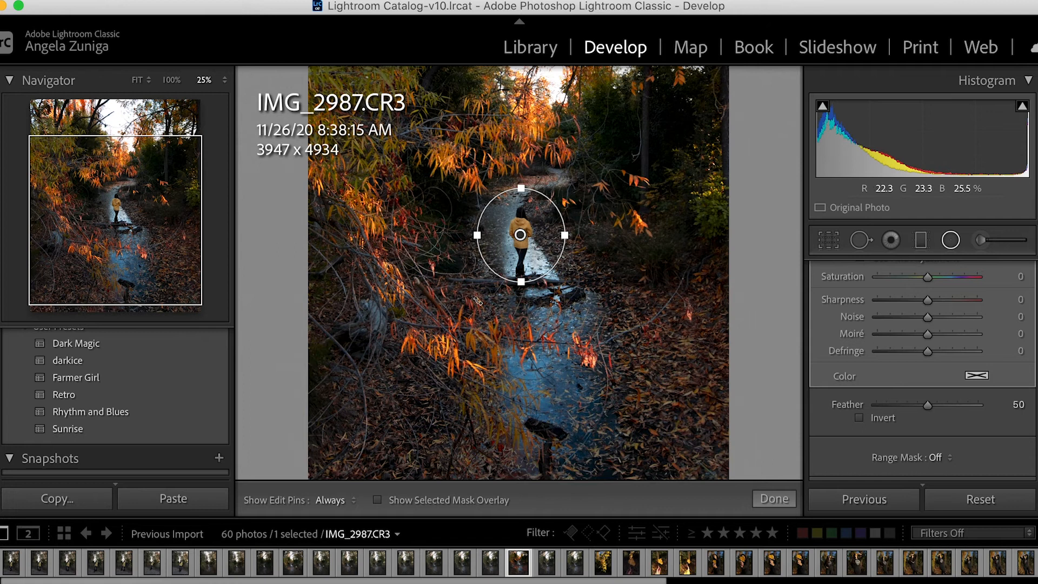
pyautogui.moveTo(519, 267); pyautogui.dragTo(519, 270)
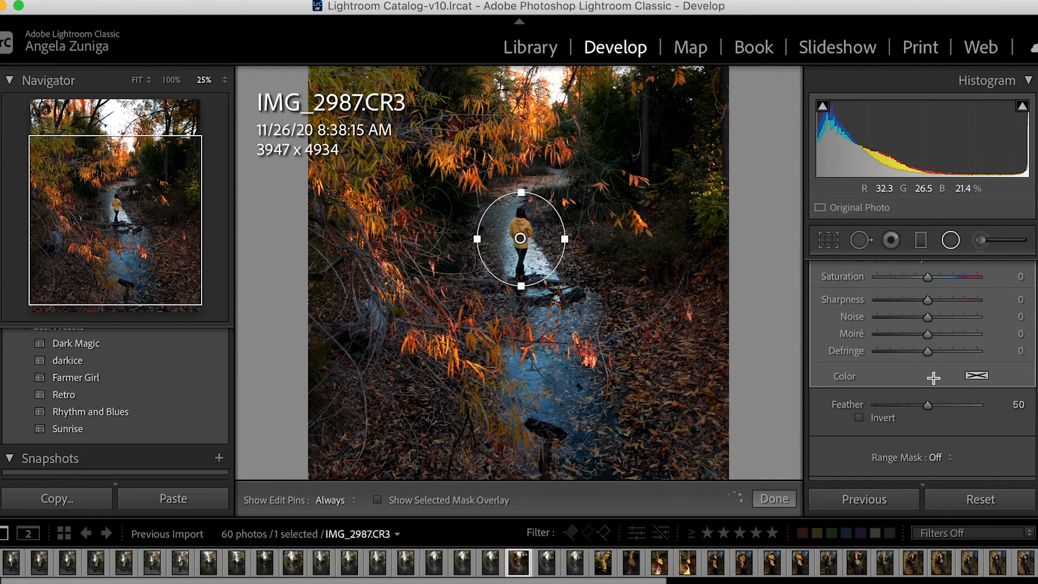
# Set the radial filter's Dehaze to 26 and finish editing the mask.
pyautogui.scroll(4, 924, 361)
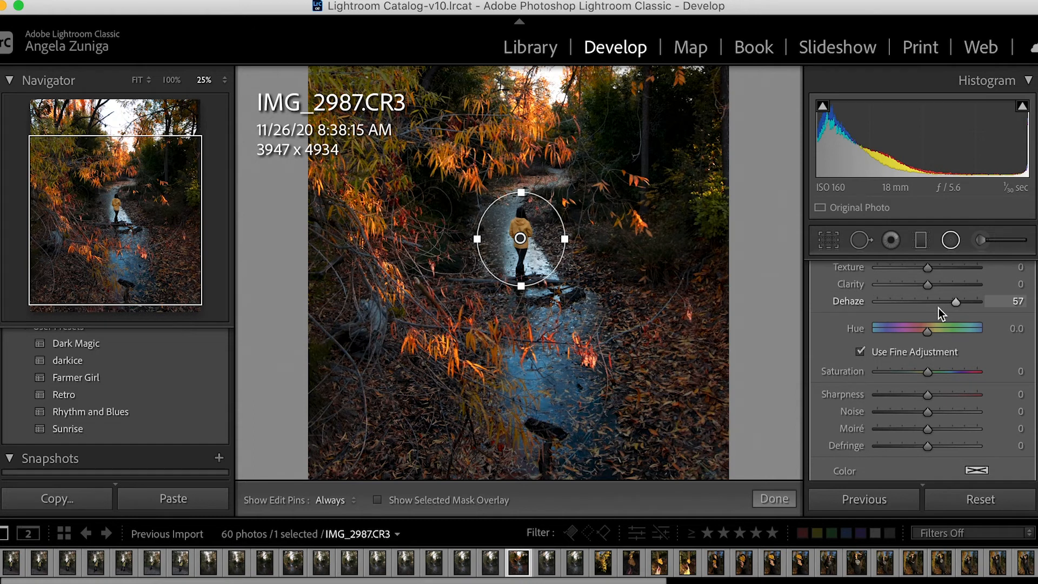
pyautogui.moveTo(943, 304); pyautogui.dragTo(941, 305)
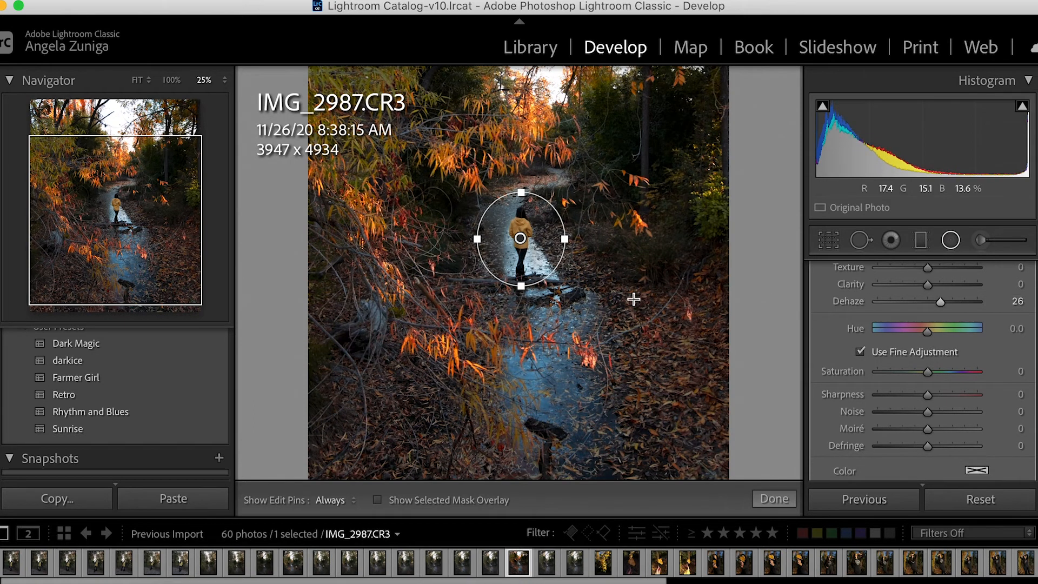
pyautogui.press('super+minus')
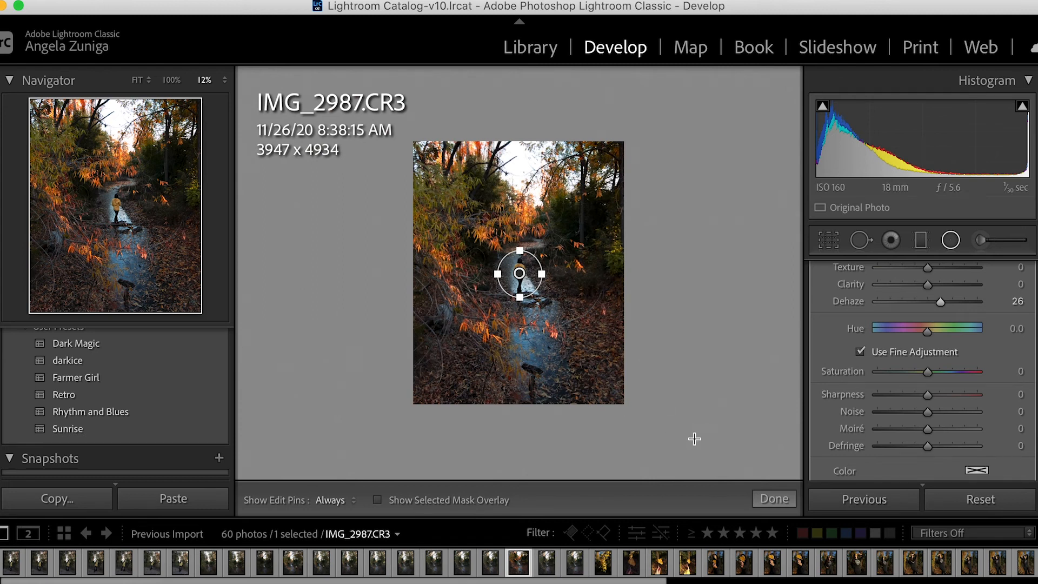
pyautogui.click(774, 499)
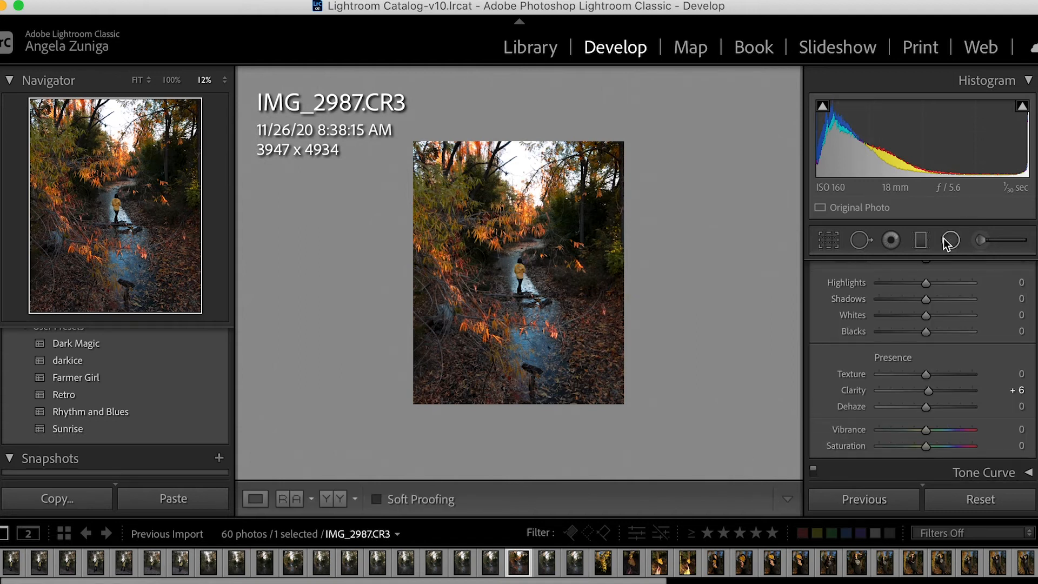
# Paint a new adjustment brush mask over the person's yellow jacket in a close-up view.
pyautogui.click(983, 240)
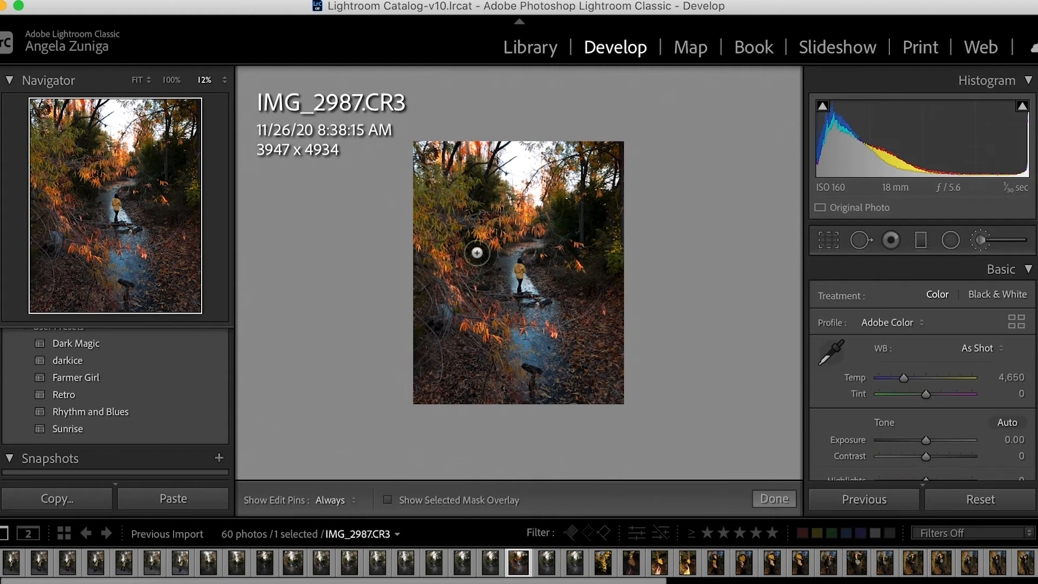
pyautogui.press('super+equal')
pyautogui.press('super+equal')
pyautogui.press('super+equal')
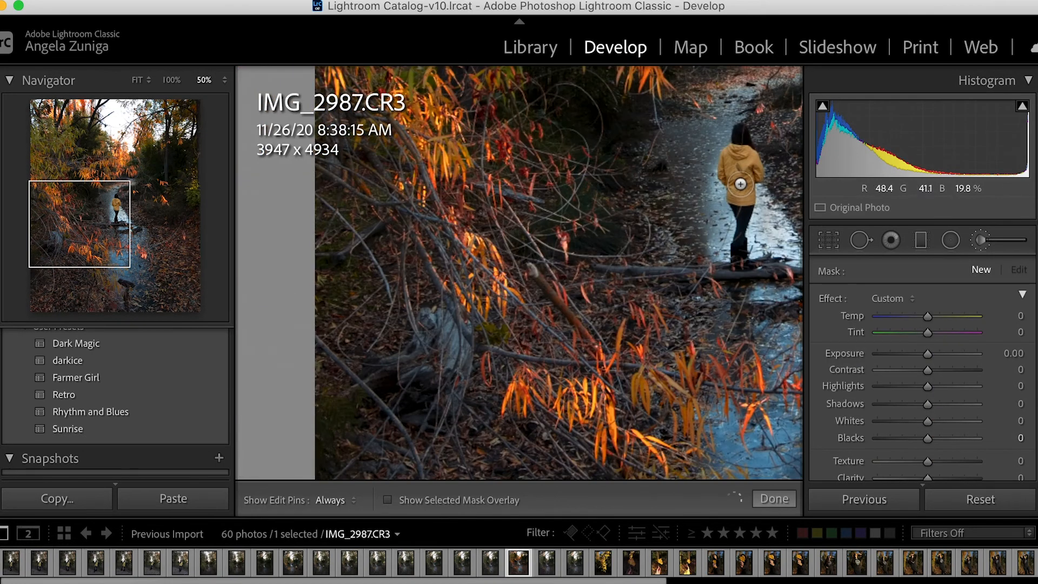
pyautogui.moveTo(83, 232); pyautogui.dragTo(124, 214)
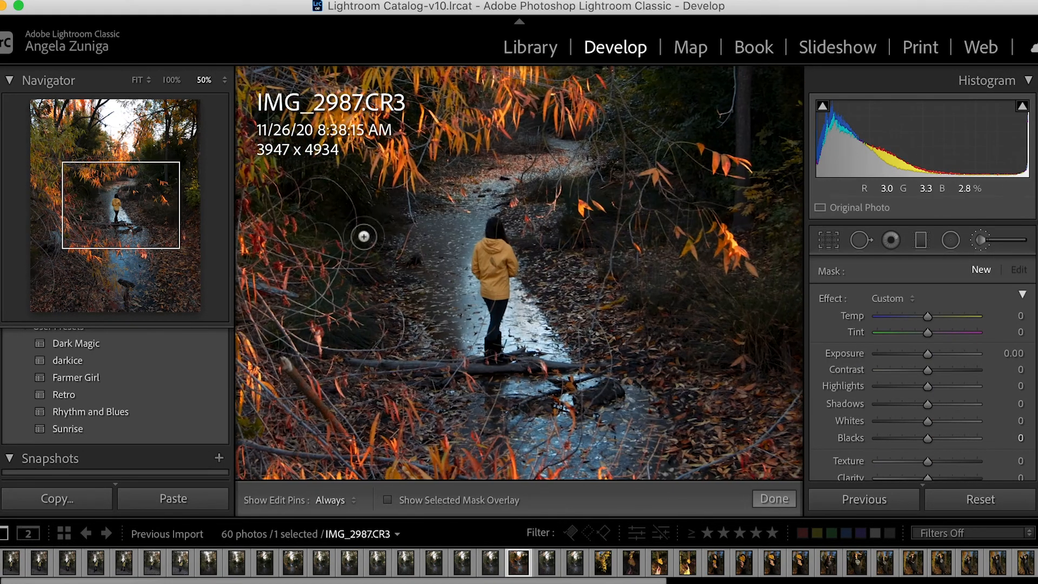
pyautogui.press('h')
pyautogui.moveTo(490, 262)
pyautogui.mouseDown()
pyautogui.moveTo(490, 251)
pyautogui.moveTo(498, 284)
pyautogui.moveTo(499, 252)
pyautogui.moveTo(507, 268)
pyautogui.moveTo(493, 233)
pyautogui.moveTo(493, 292)
pyautogui.mouseUp()
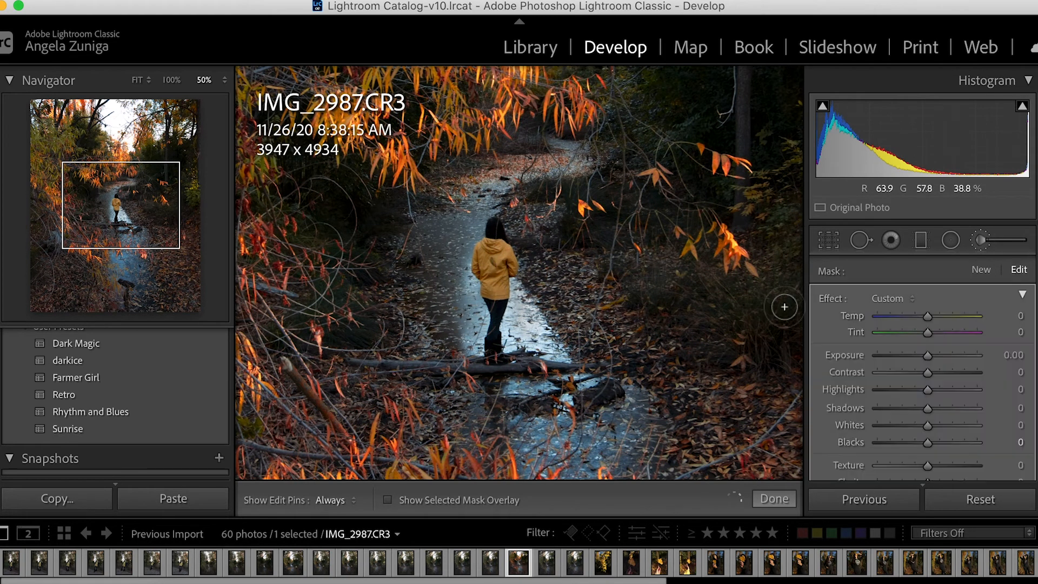
# Try a Dehaze of 57 on the jacket's brush mask, then reset it to 0.
pyautogui.scroll(-3, 896, 413)
pyautogui.moveTo(896, 413); pyautogui.dragTo(953, 413)
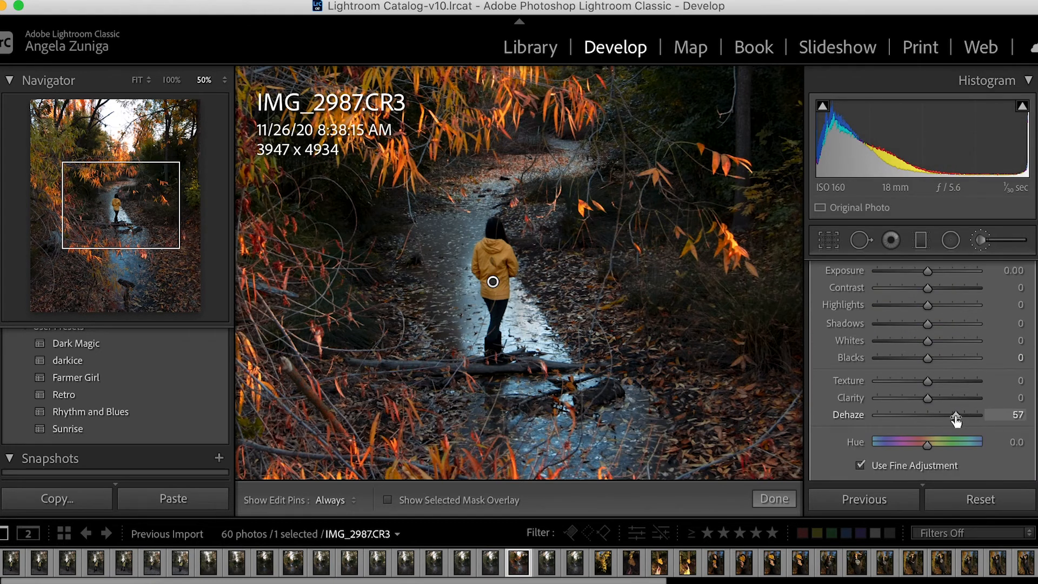
pyautogui.click(1003, 416)
pyautogui.write('0')
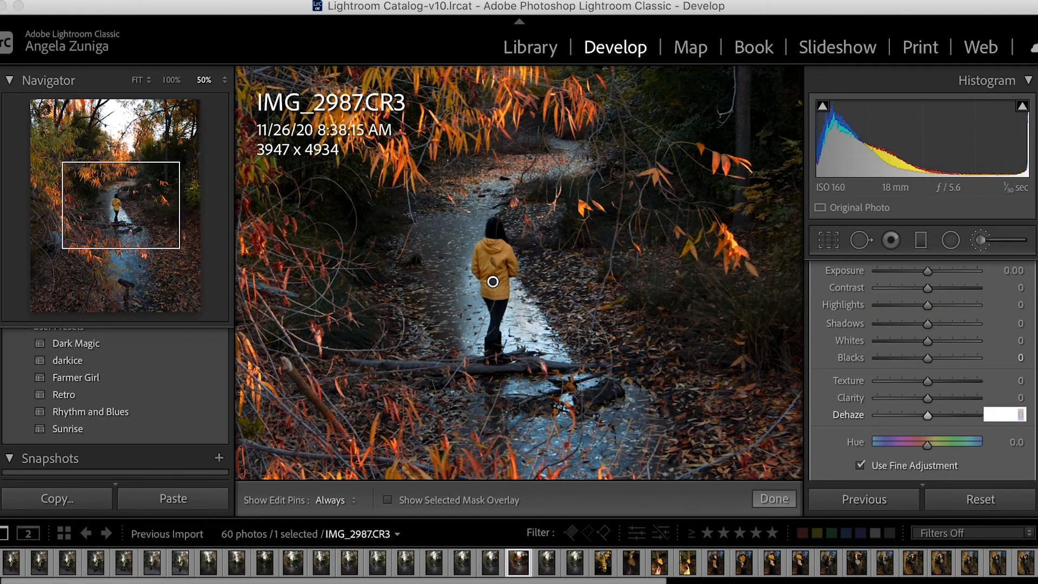
pyautogui.press('Return')
# Set the jacket brush mask's Clarity to 17, Blacks to -7 and Whites to 7.
pyautogui.click(946, 398)
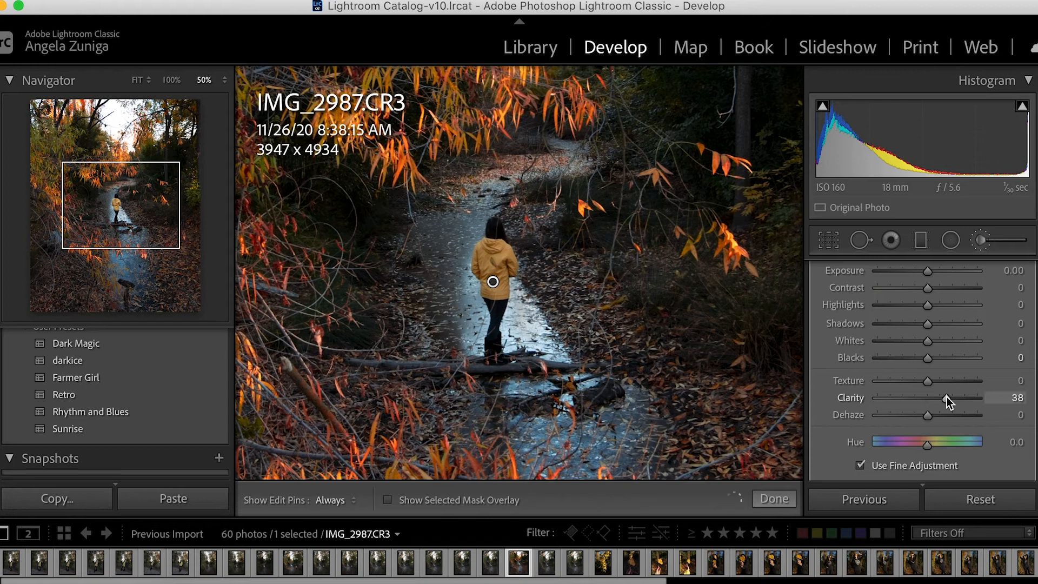
pyautogui.moveTo(947, 397); pyautogui.dragTo(936, 401)
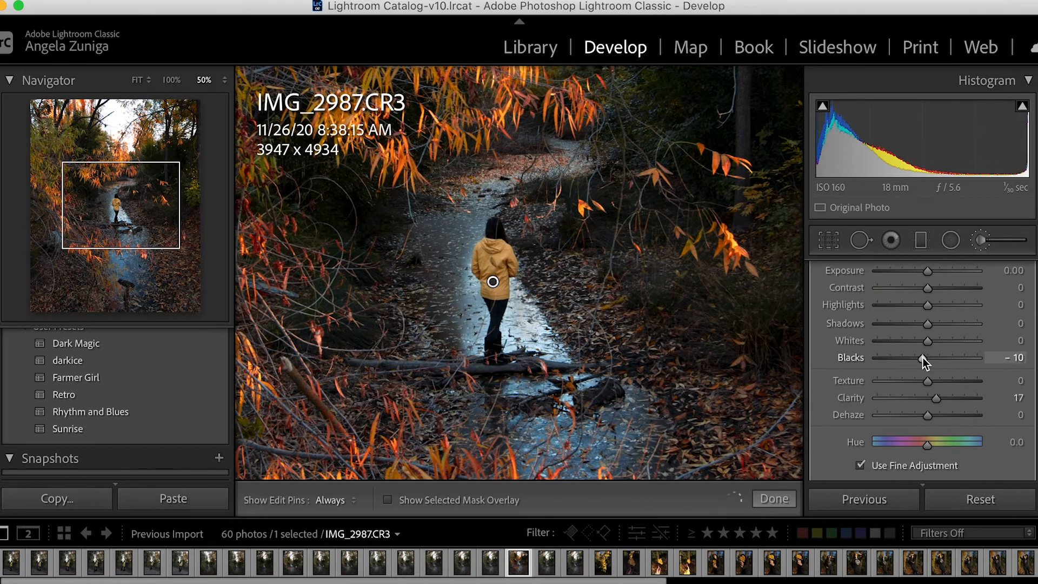
pyautogui.moveTo(923, 359); pyautogui.dragTo(924, 359)
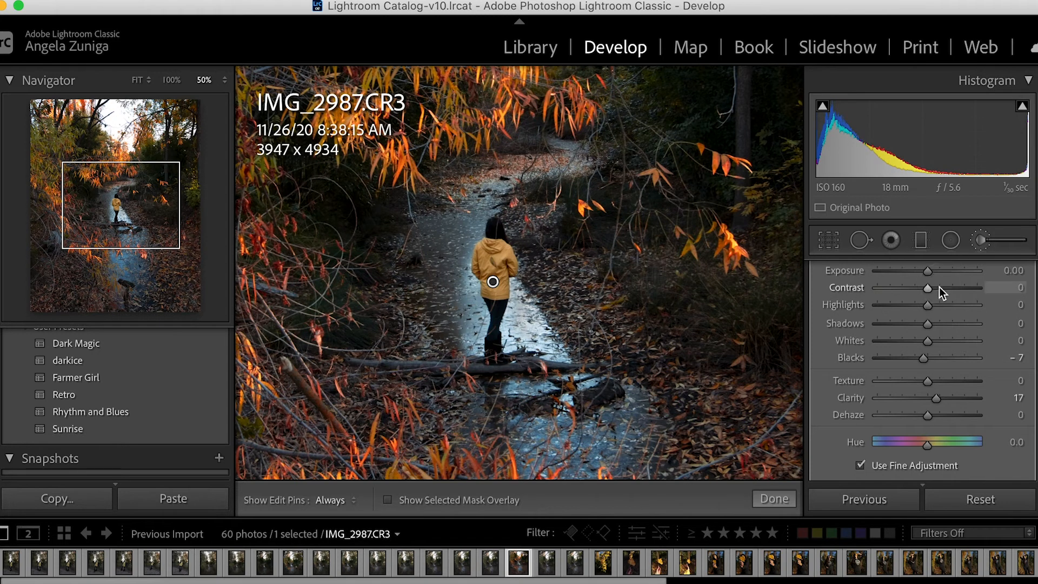
pyautogui.moveTo(929, 342); pyautogui.dragTo(933, 342)
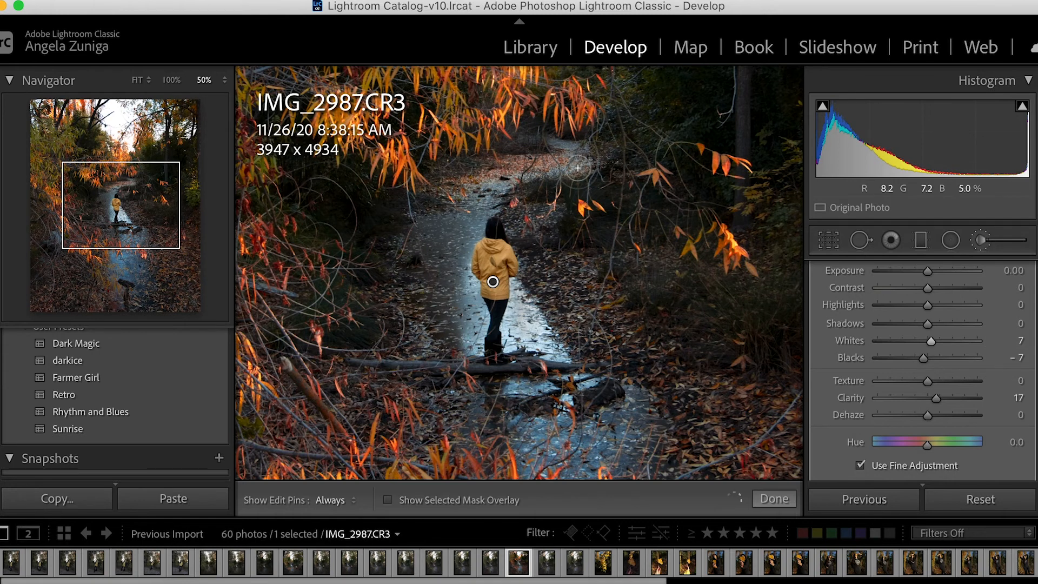
# Check the jacket adjustments in full and close-up views, closing the brush mask to inspect the photo without its pin.
pyautogui.press('super+minus')
pyautogui.press('super+minus')
pyautogui.press('super+minus')
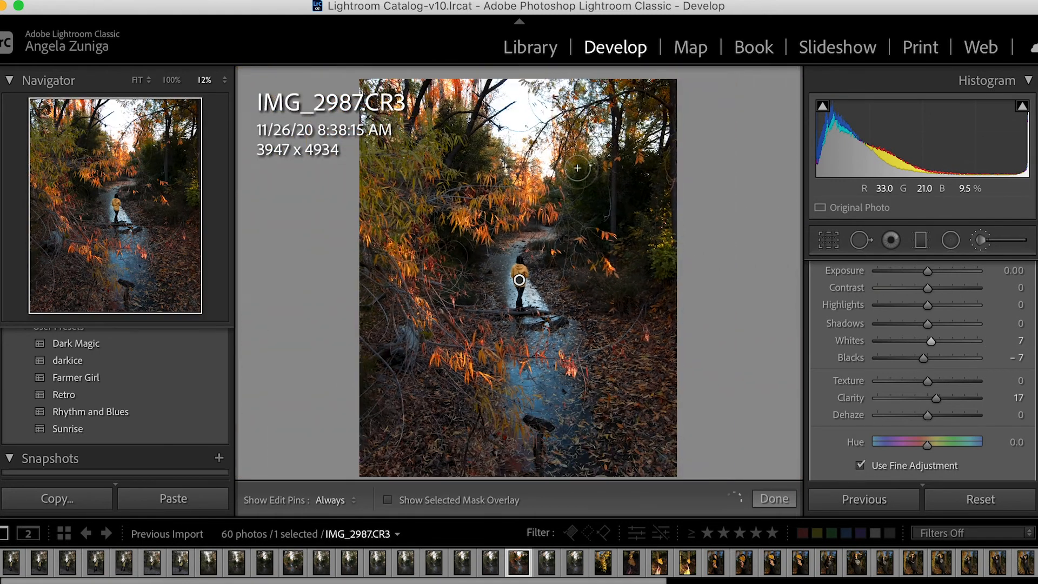
pyautogui.press('super+equal')
pyautogui.press('super+equal')
pyautogui.press('super+equal')
pyautogui.press('super+equal')
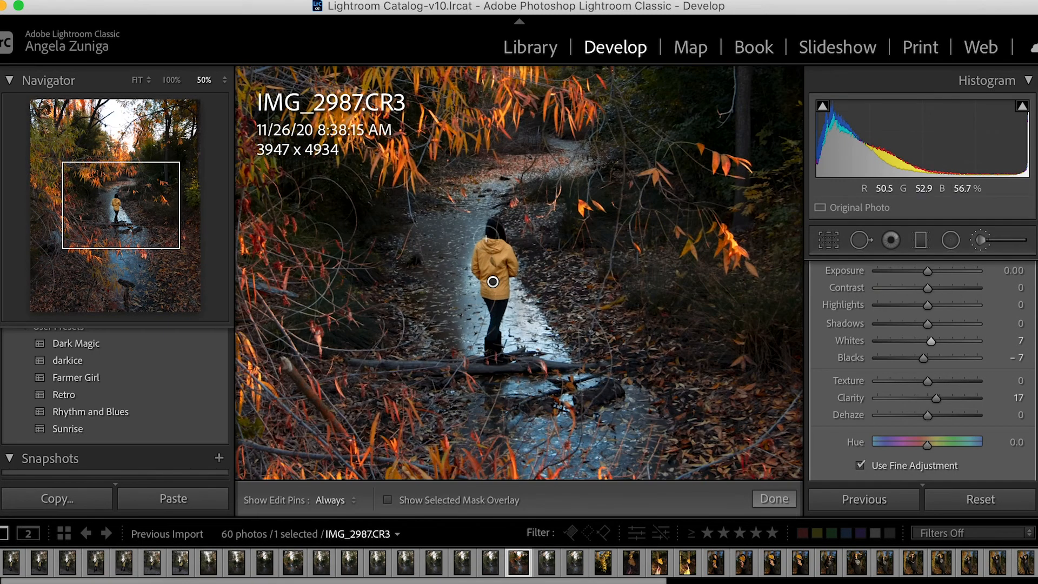
pyautogui.click(791, 500)
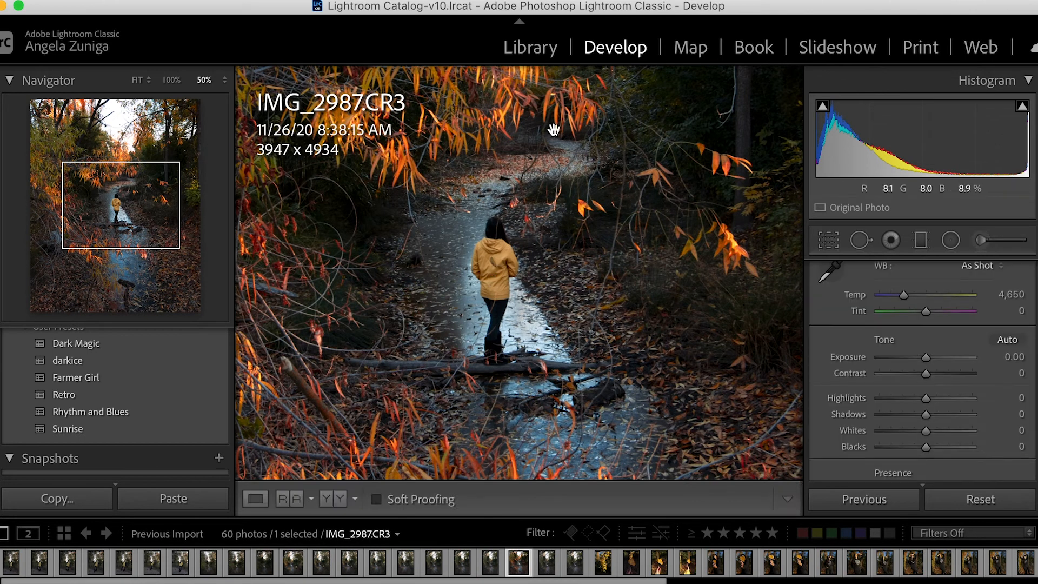
pyautogui.press('super+minus')
pyautogui.press('super+minus')
pyautogui.press('super+equal')
pyautogui.press('super+equal')
pyautogui.press('super+equal')
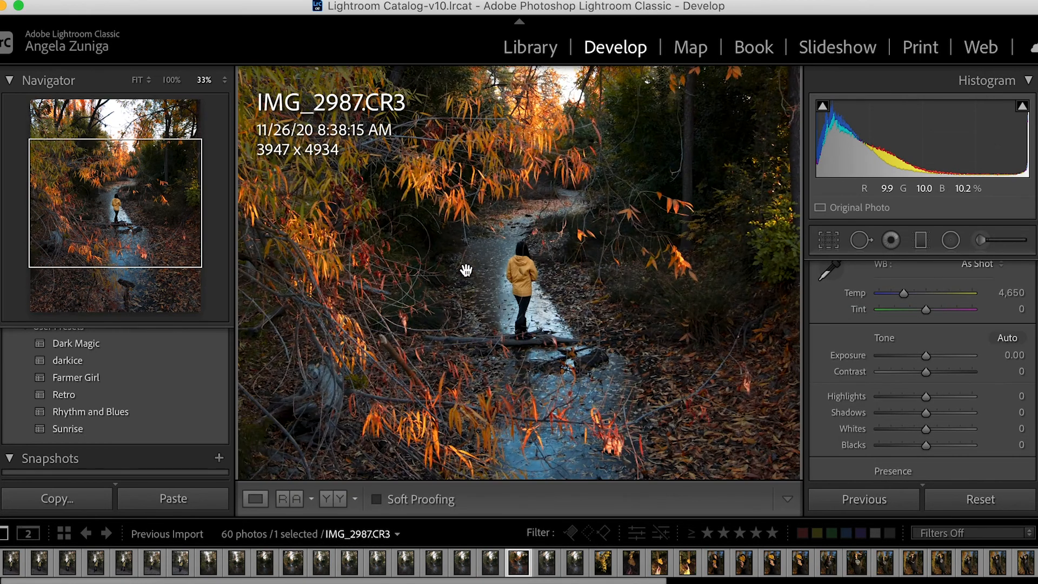
# Reopen the person's jacket brush mask and set its Temp to 6.
pyautogui.click(986, 242)
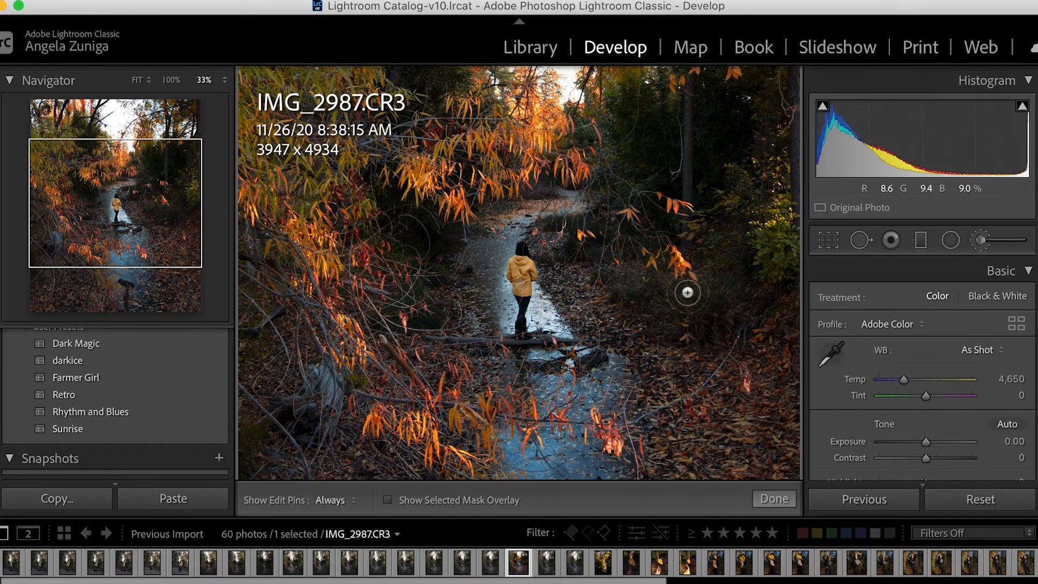
pyautogui.click(521, 284)
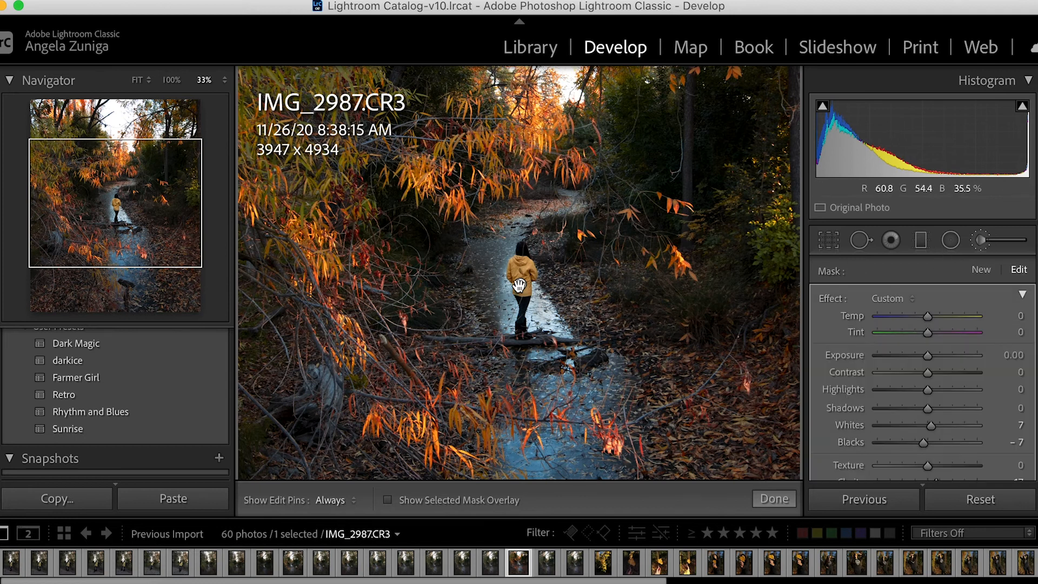
pyautogui.moveTo(931, 314); pyautogui.dragTo(937, 315)
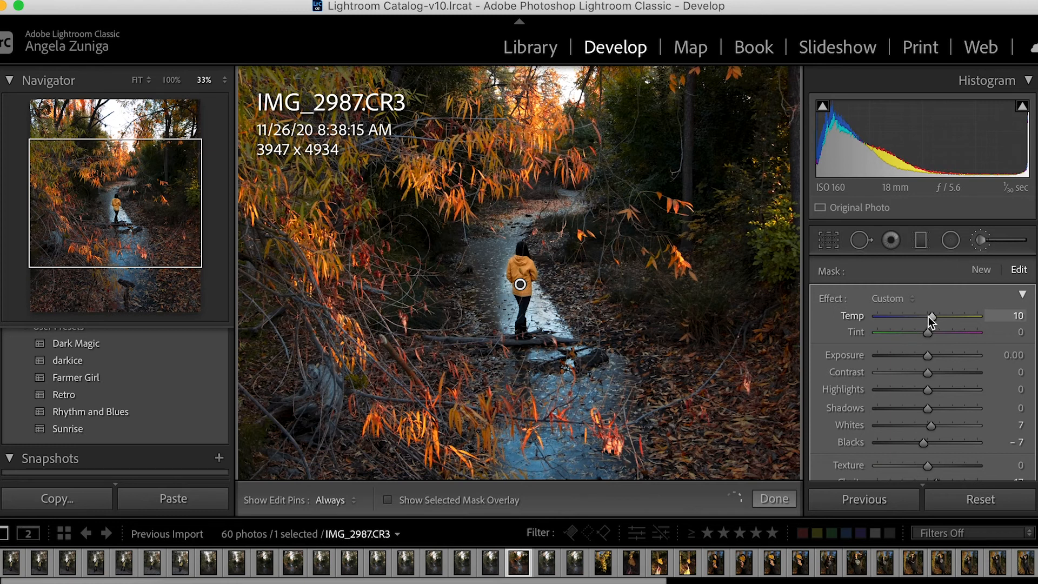
pyautogui.moveTo(927, 317); pyautogui.dragTo(926, 317)
pyautogui.press('super+minus')
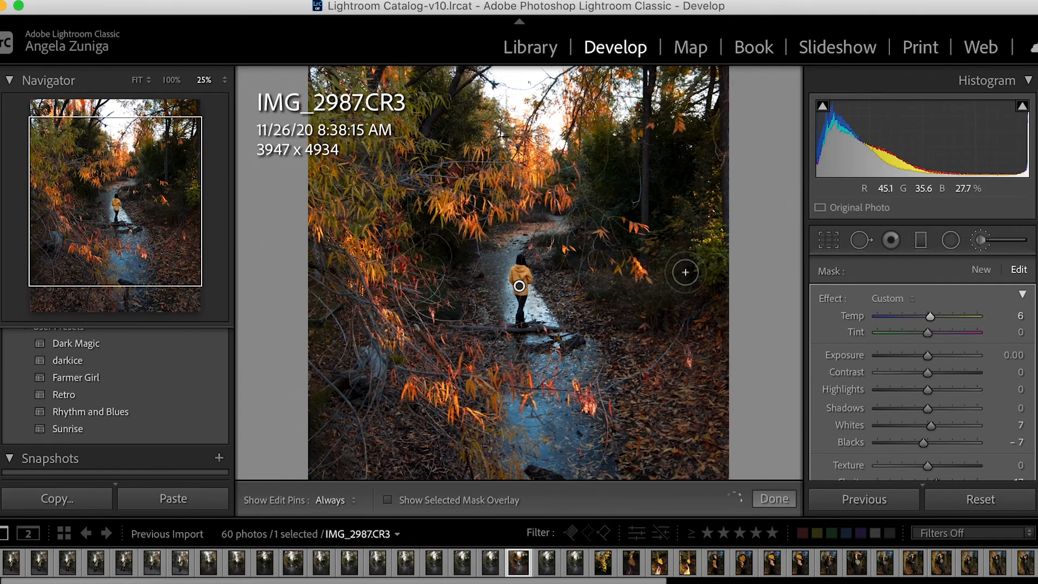
pyautogui.click(956, 241)
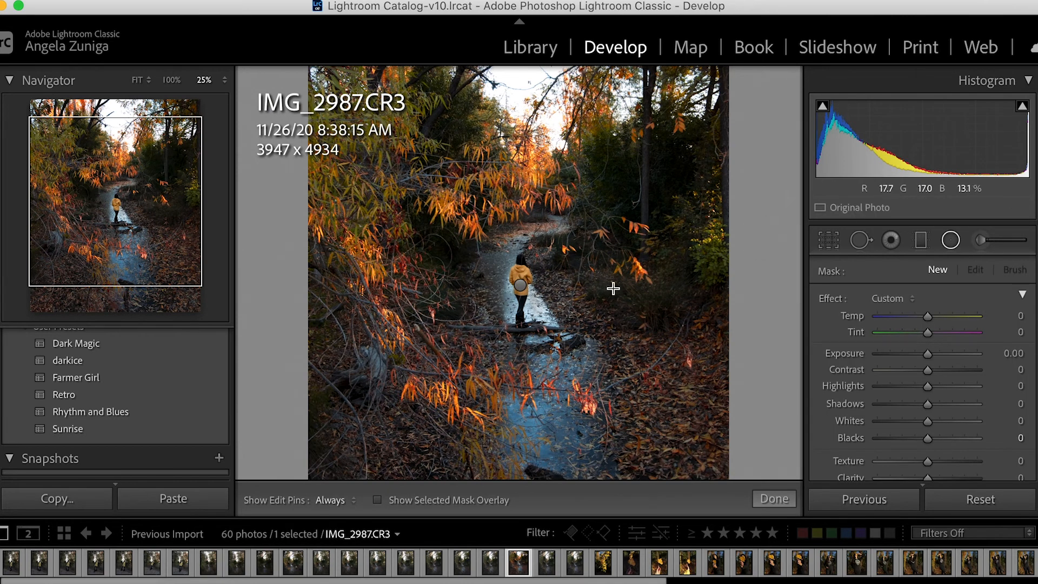
pyautogui.press('super+minus')
pyautogui.press('super+minus')
pyautogui.press('super+equal')
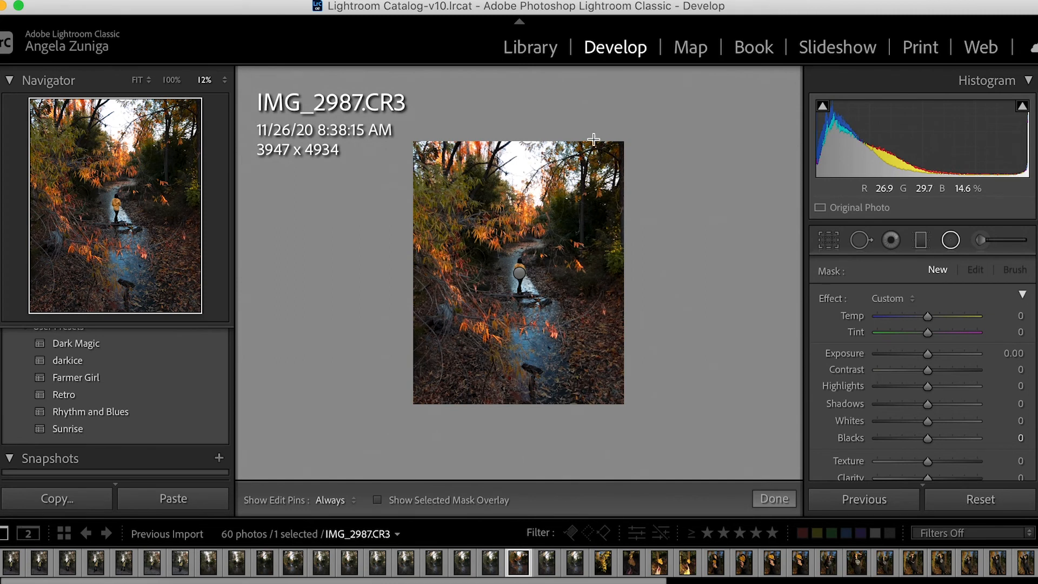
pyautogui.click(778, 498)
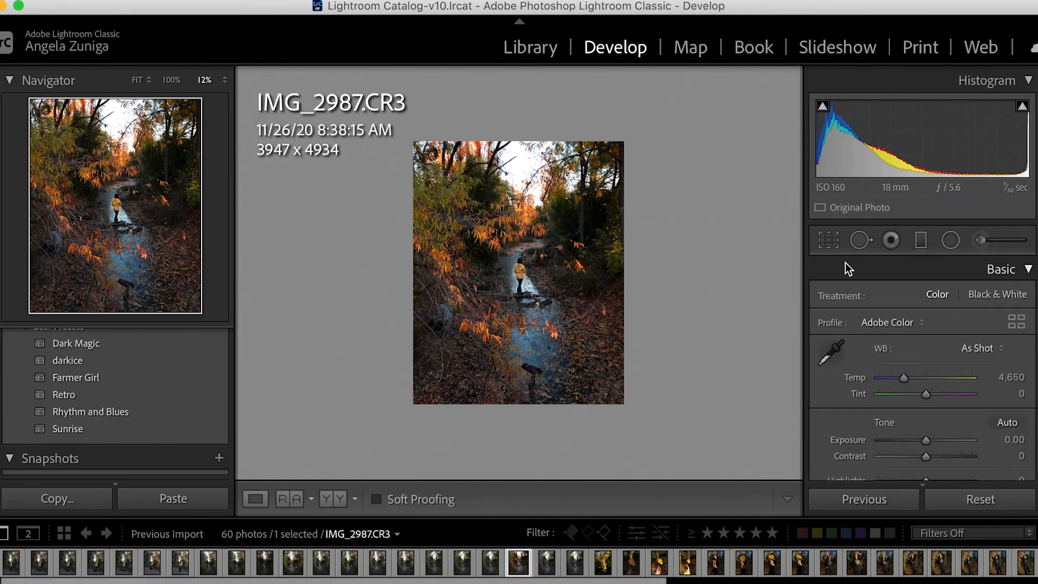
# Tighten the 4 x 5 crop around the person to 3329 x 4162 pixels and apply it.
pyautogui.click(839, 262)
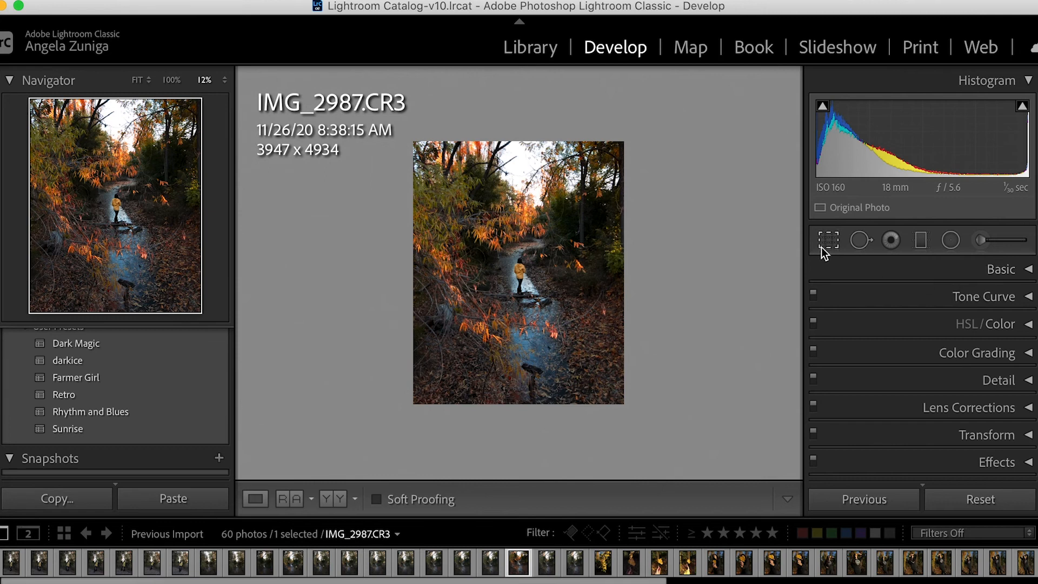
pyautogui.click(828, 242)
pyautogui.moveTo(652, 262); pyautogui.dragTo(626, 270)
pyautogui.moveTo(539, 272); pyautogui.dragTo(513, 269)
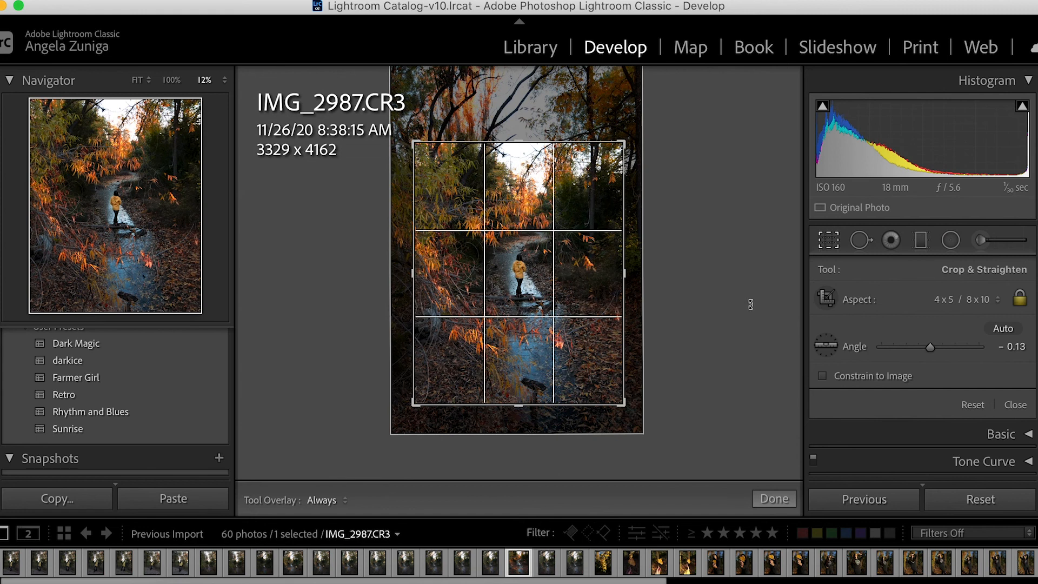
pyautogui.click(775, 497)
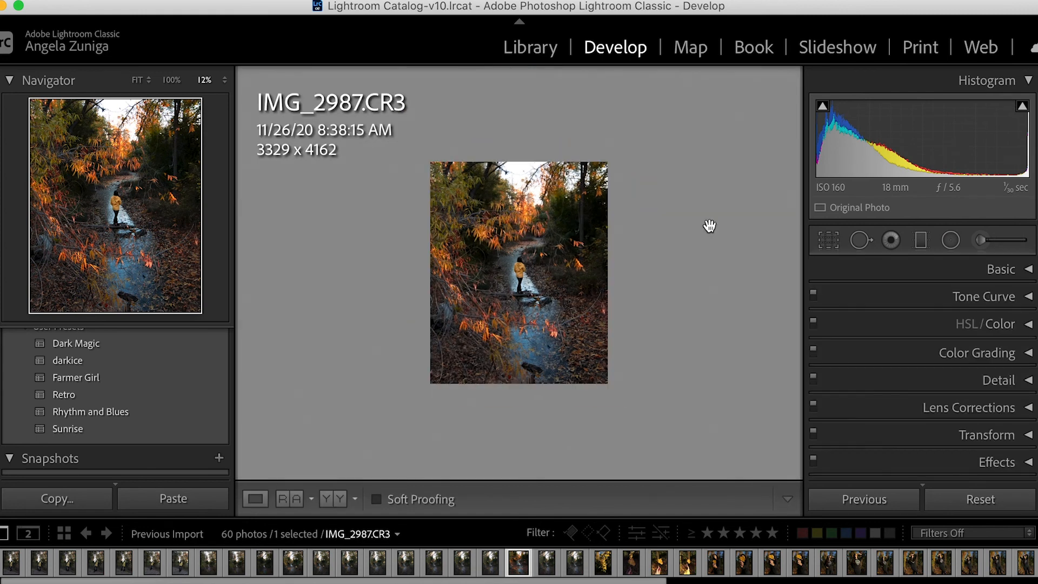
# Add a graduated filter over the lower creek and extend its fade up to about the person's feet.
pyautogui.press('super+equal')
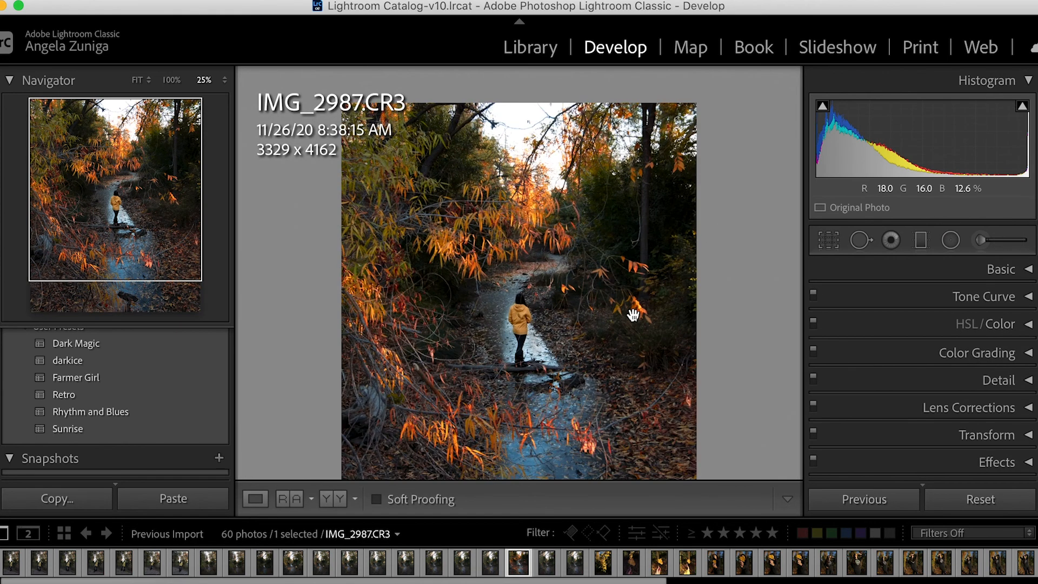
pyautogui.press('k')
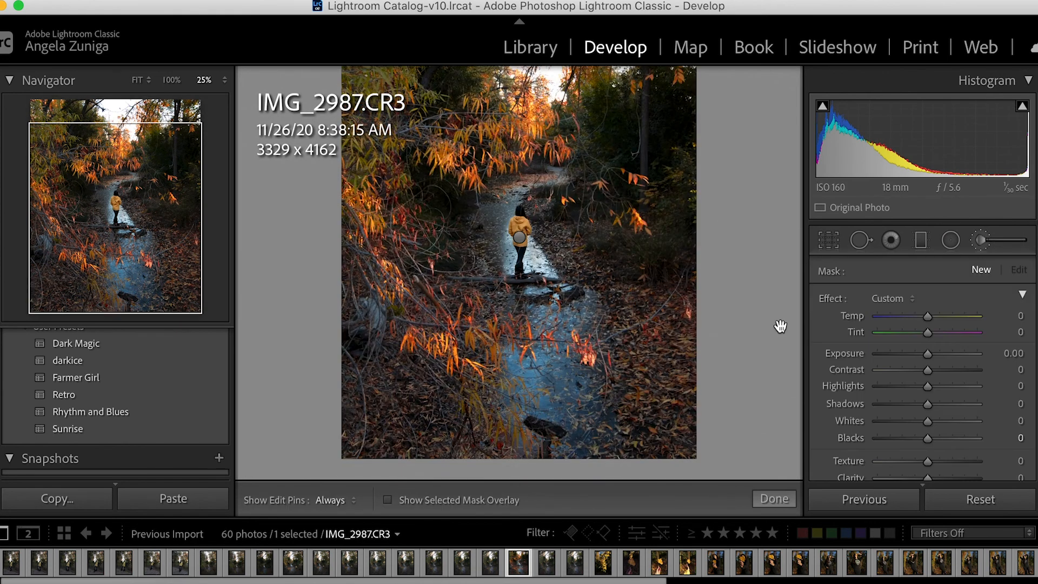
pyautogui.click(921, 242)
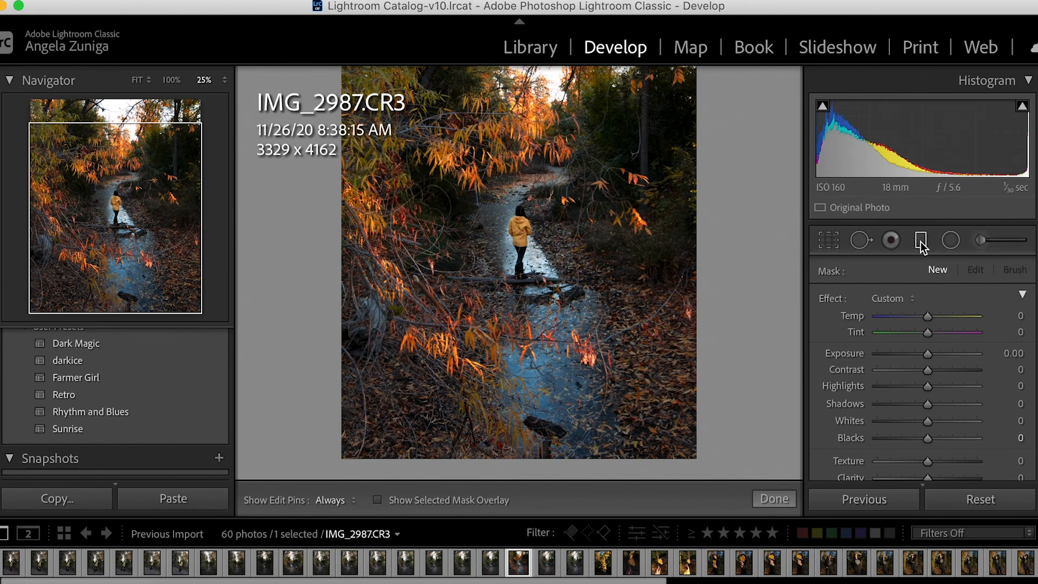
pyautogui.moveTo(477, 368); pyautogui.dragTo(478, 289)
pyautogui.moveTo(476, 366); pyautogui.dragTo(475, 419)
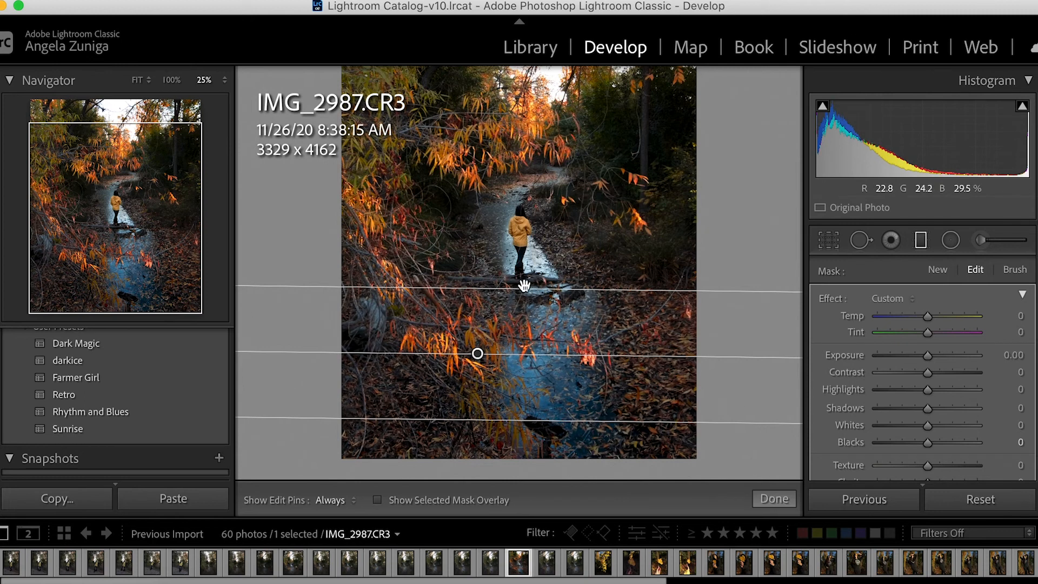
pyautogui.moveTo(508, 282); pyautogui.dragTo(506, 265)
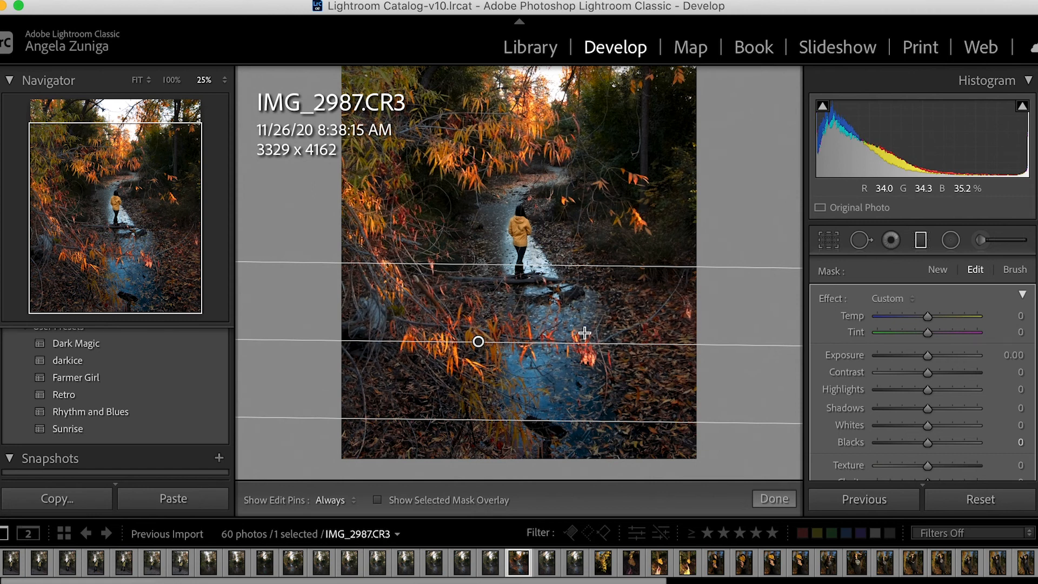
# Try a Dehaze of 57 with an Exposure of -0.79 on the graduated filter, then reset Dehaze to 0.
pyautogui.scroll(-1, 940, 459)
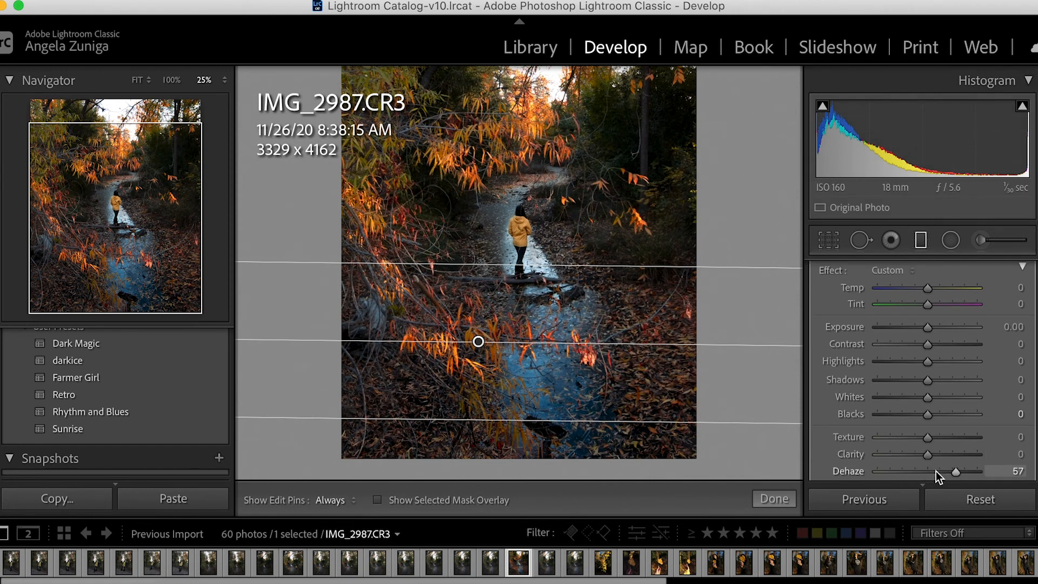
pyautogui.click(918, 328)
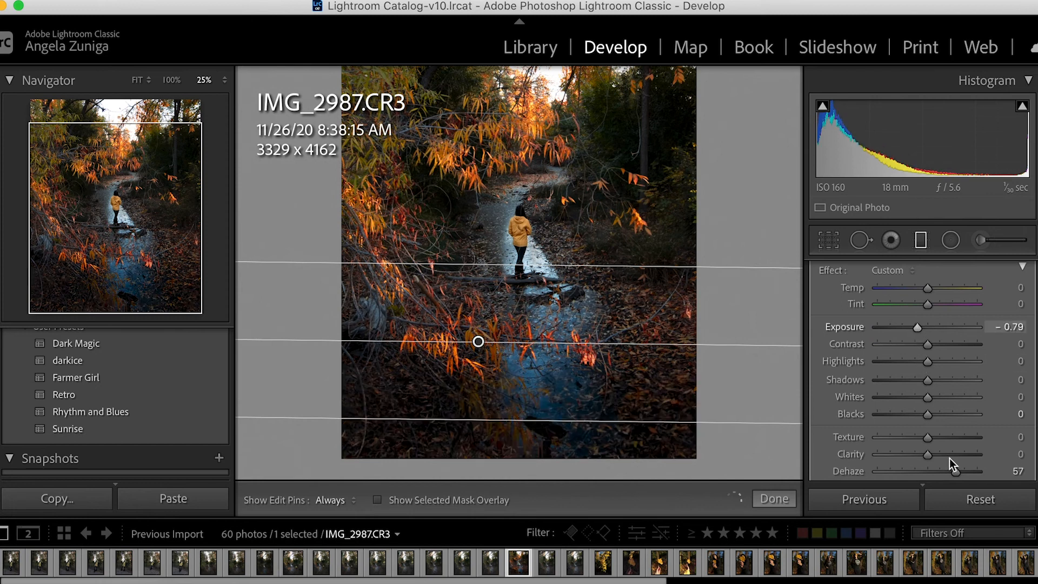
pyautogui.click(943, 471)
pyautogui.moveTo(944, 472); pyautogui.dragTo(928, 471)
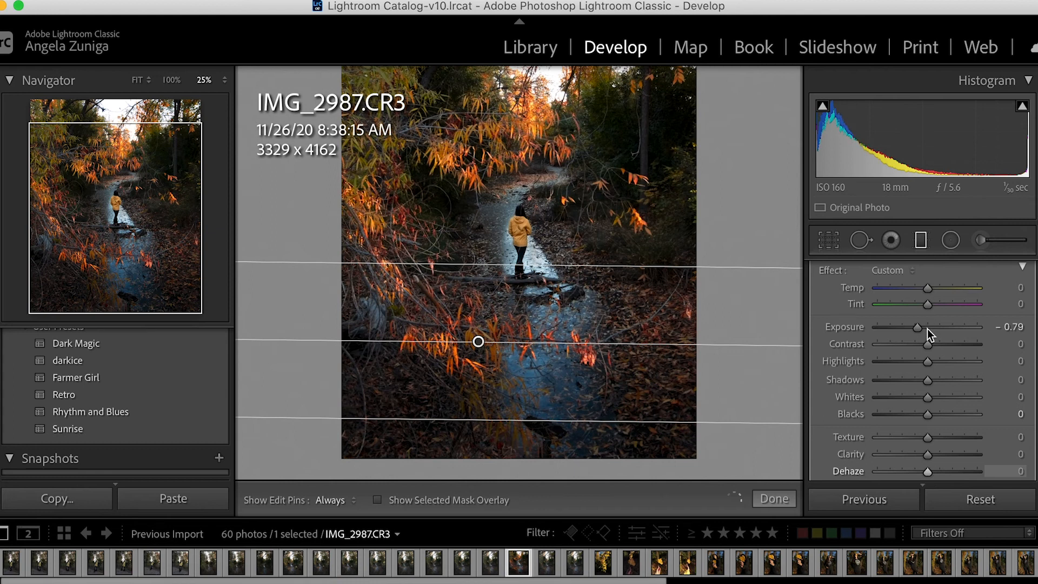
# Set the graduated filter's Exposure to -0.47 and finish editing the mask.
pyautogui.moveTo(916, 327); pyautogui.dragTo(920, 326)
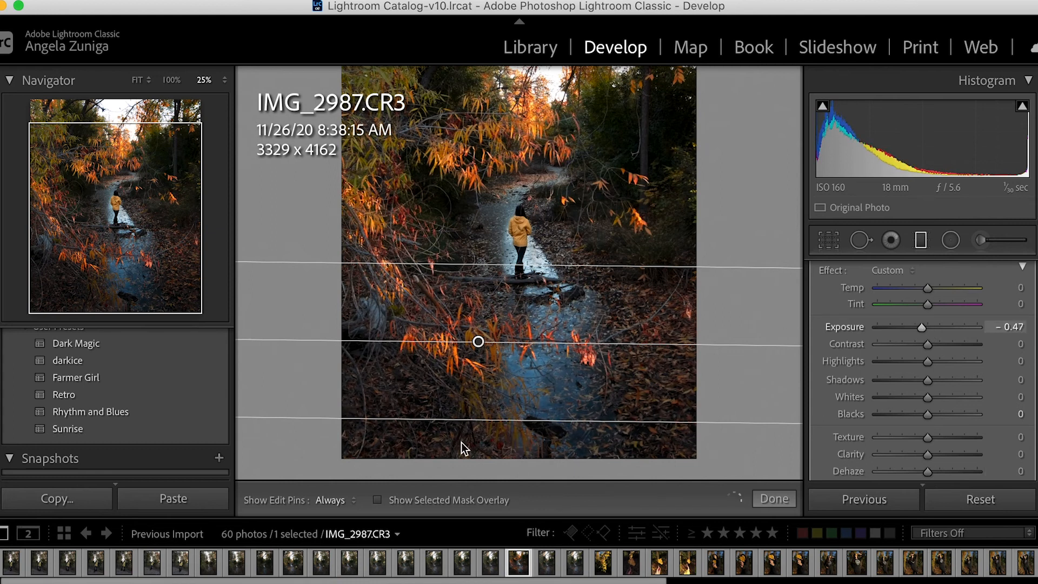
pyautogui.moveTo(628, 345); pyautogui.dragTo(629, 342)
pyautogui.click(787, 498)
# Examine the overall edit and the darkened foreground in full and close-up views.
pyautogui.press('super+minus')
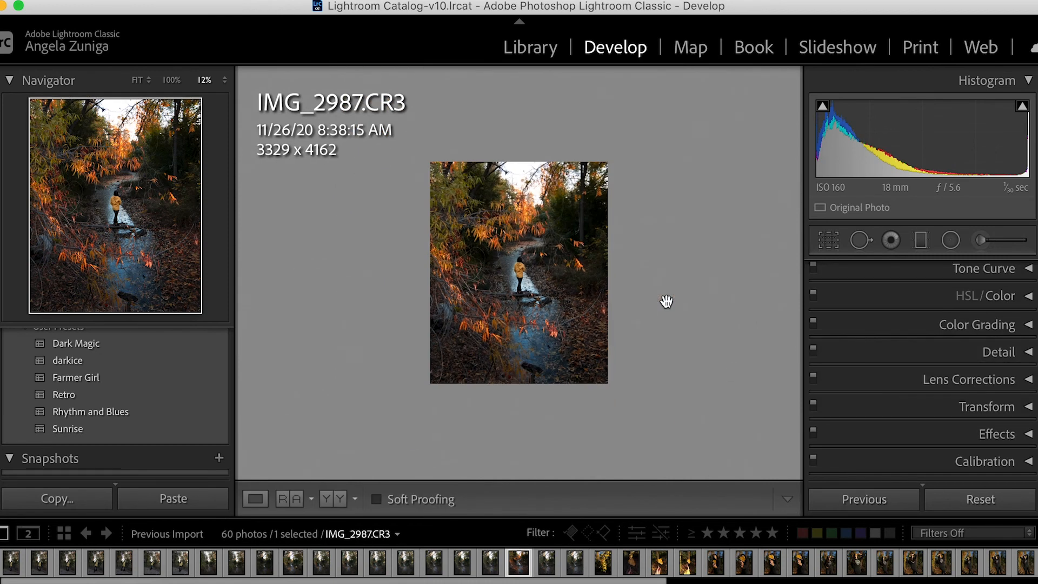
pyautogui.press('super+equal')
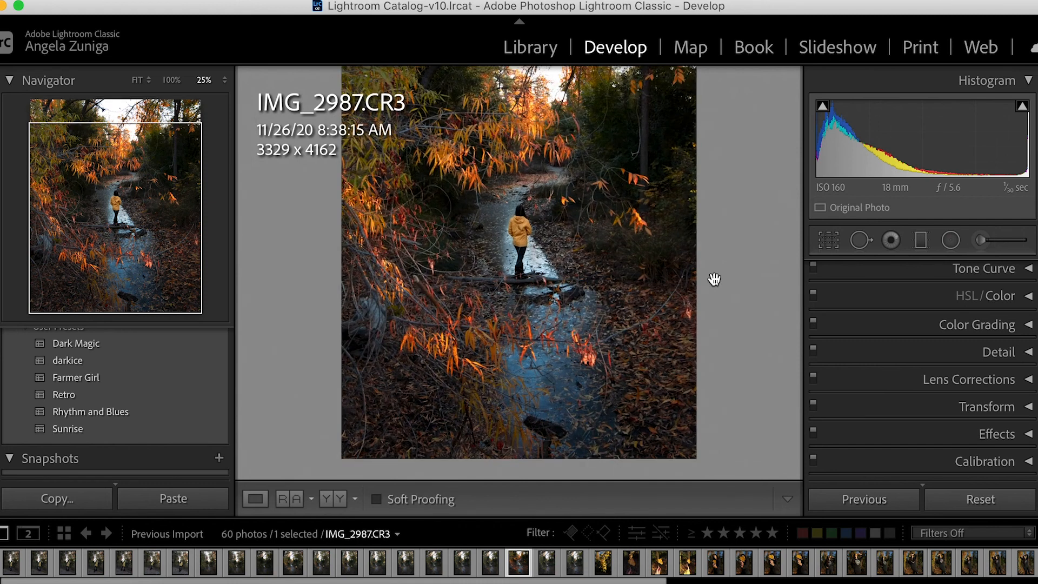
pyautogui.press('super+minus')
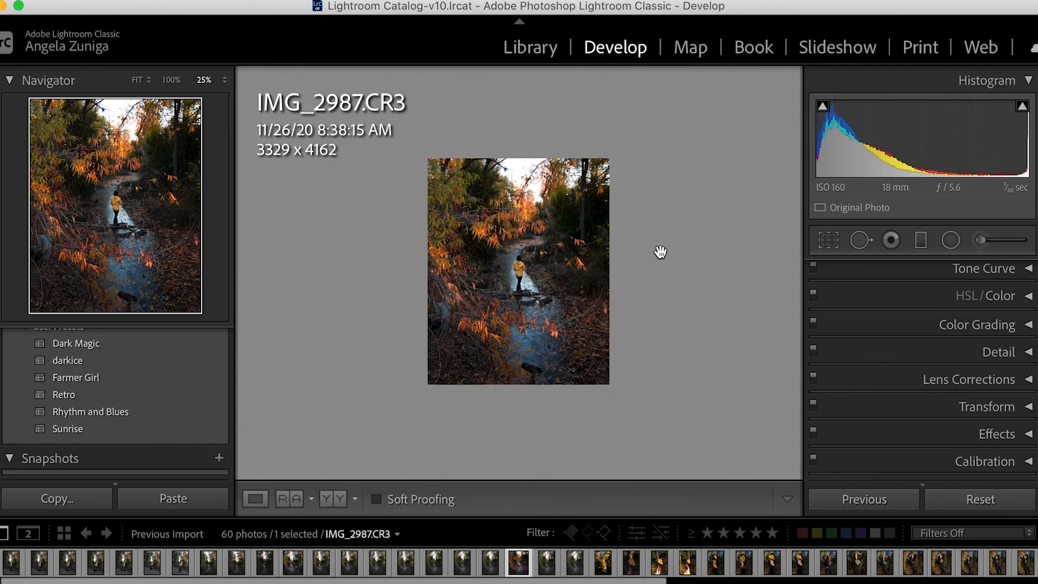
pyautogui.press('super+equal')
pyautogui.scroll(5, 687, 216)
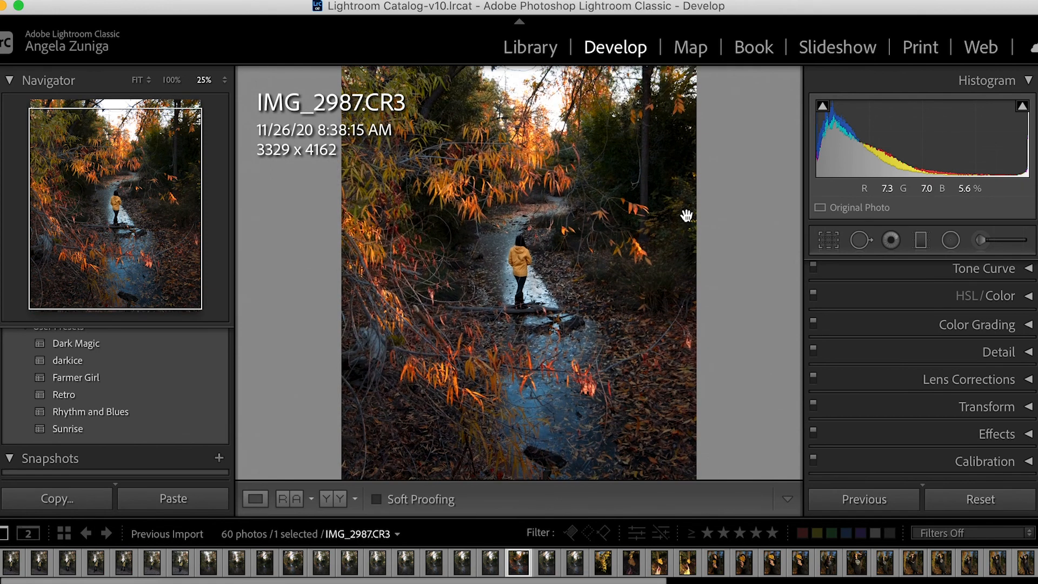
pyautogui.scroll(-5, 687, 216)
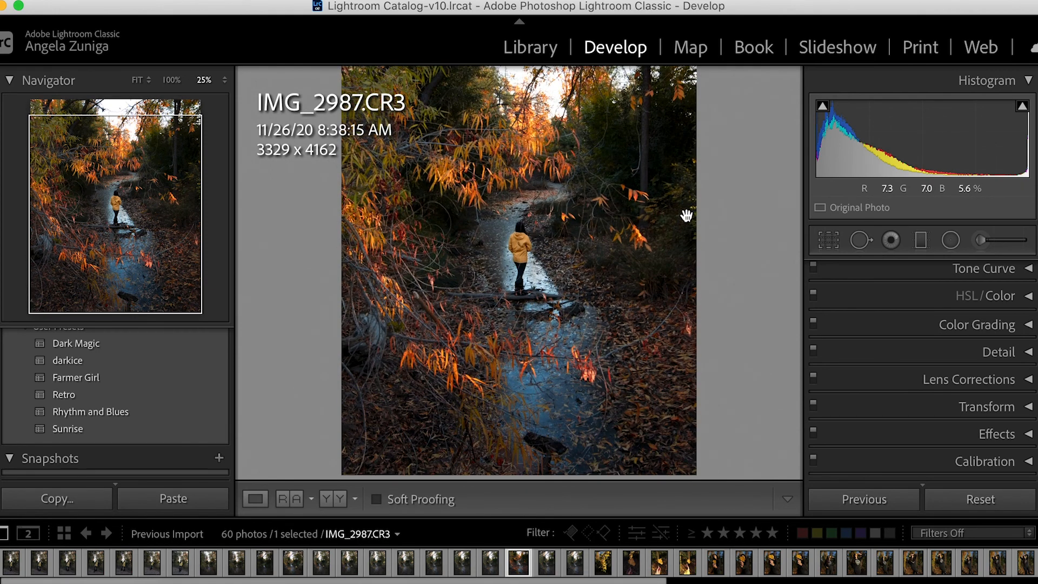
pyautogui.press('super+minus')
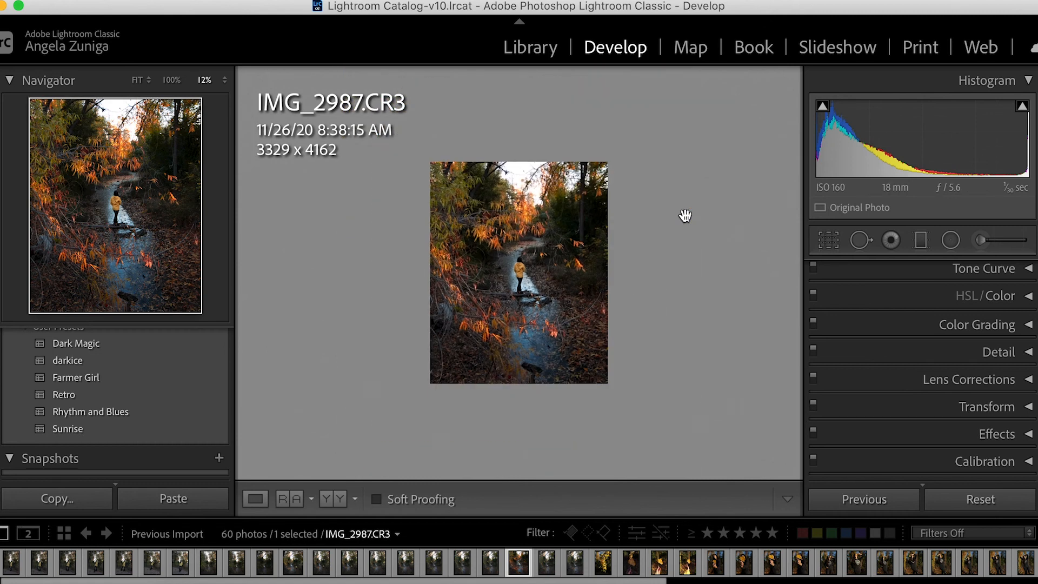
# Reposition the photo within the 4 x 5 crop so the person sits lower in the frame, and apply the crop.
pyautogui.click(829, 240)
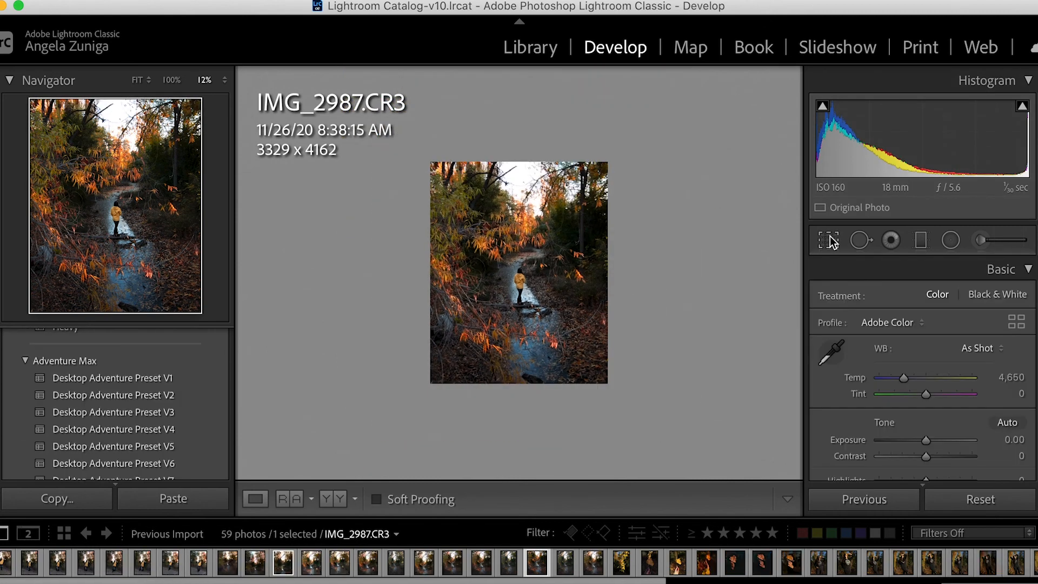
pyautogui.moveTo(517, 294); pyautogui.dragTo(519, 322)
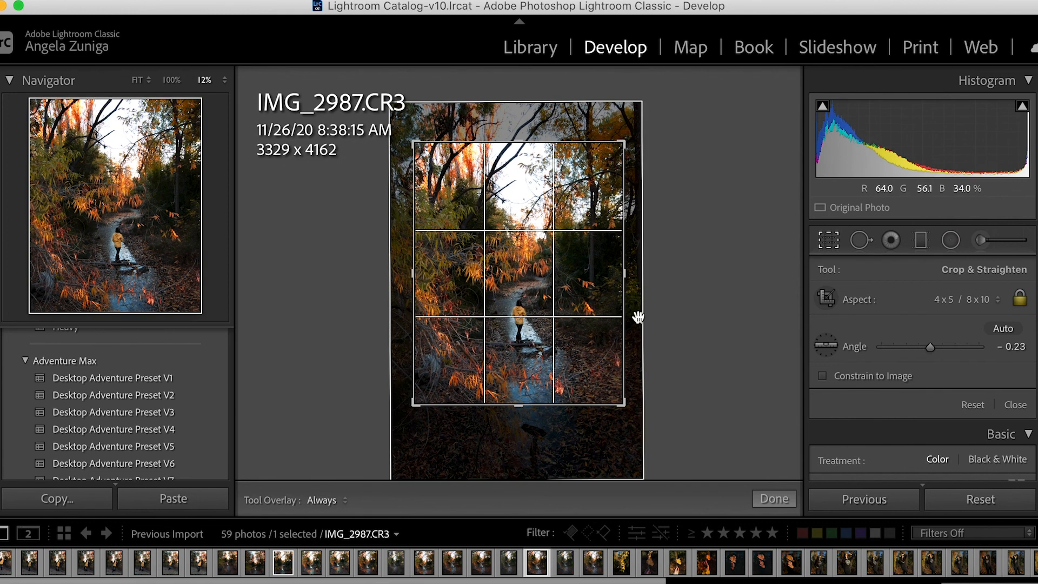
pyautogui.press('Right')
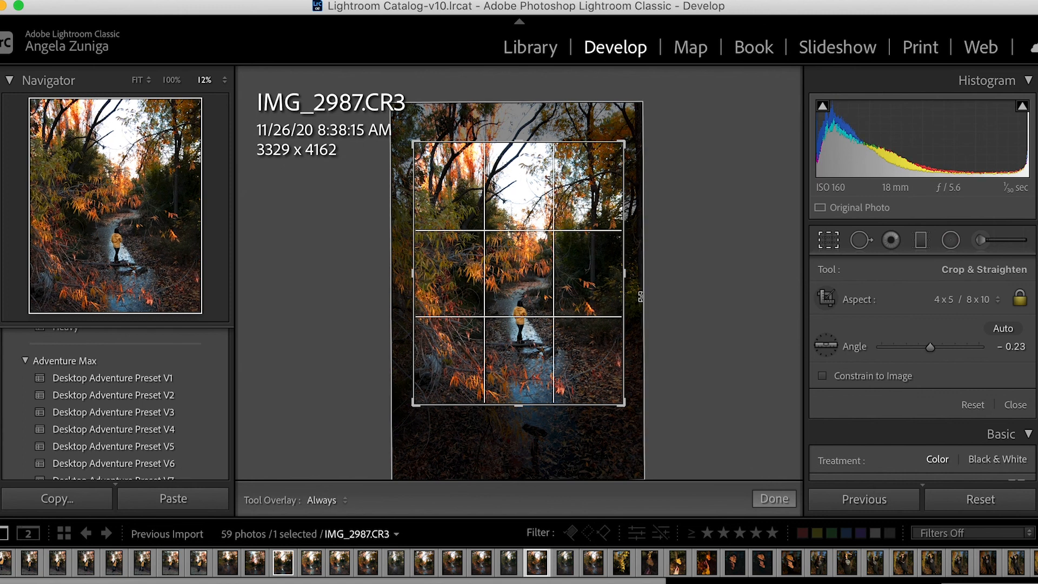
pyautogui.click(755, 495)
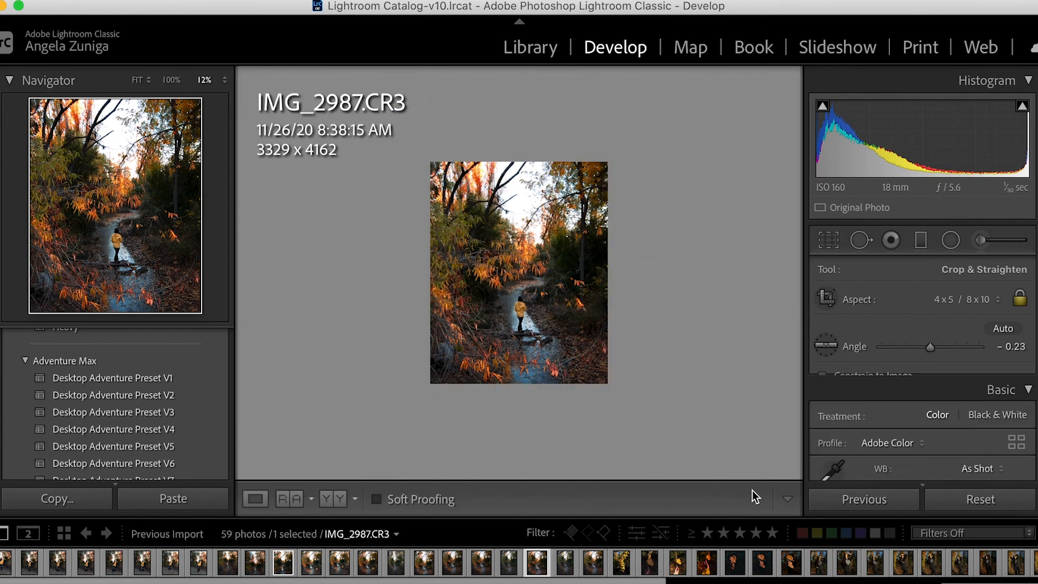
pyautogui.click(651, 318)
pyautogui.press('super+minus')
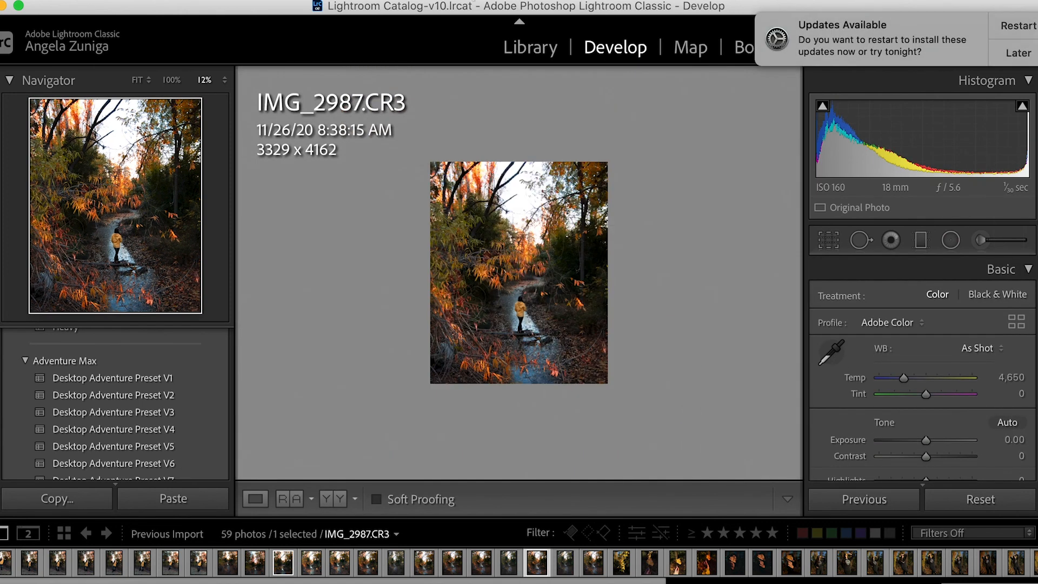